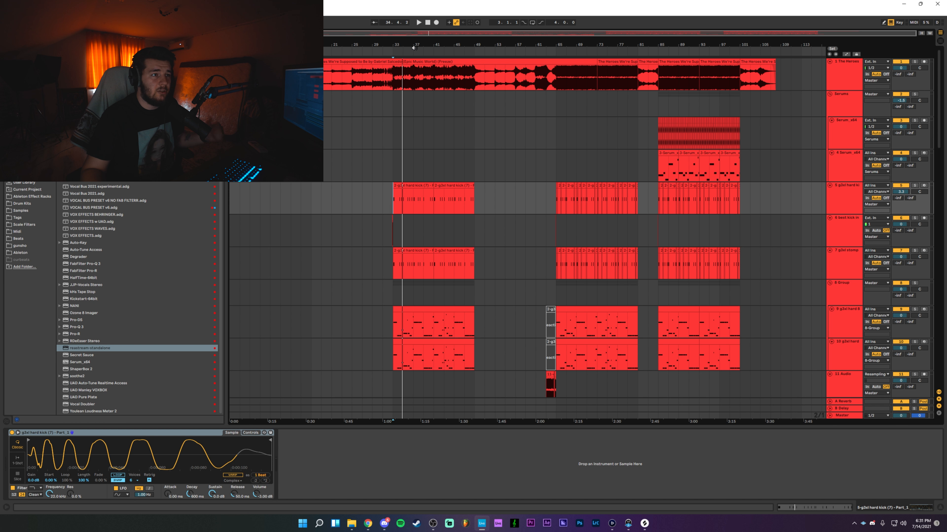
- Select the part of The Heroes sample just before bar 33 on track 1
{"action": "left_click_drag", "start_coordinate": [415, 46], "coordinate": [410, 53]}
{"action": "double_click", "coordinate": [406, 61]}
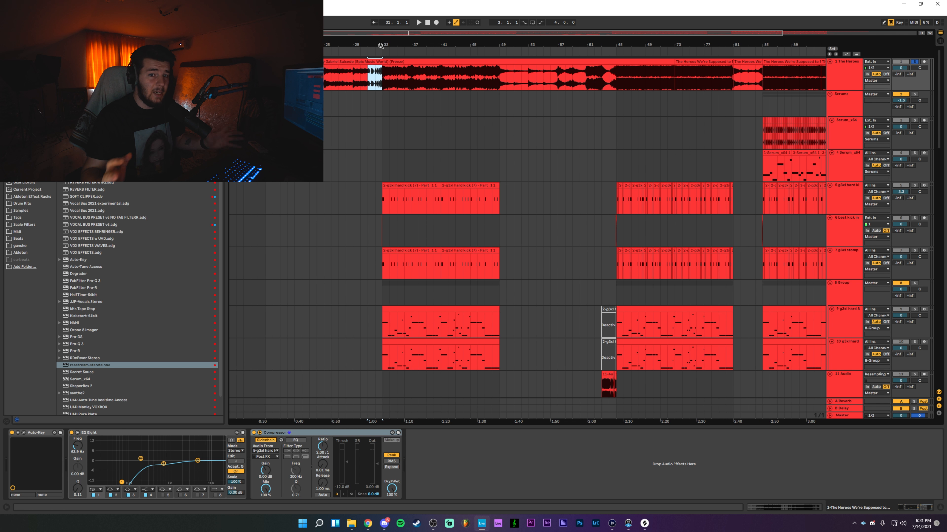
- Play the soloed Serums group from bar 84 into the final drop
{"action": "left_click", "coordinate": [551, 125]}
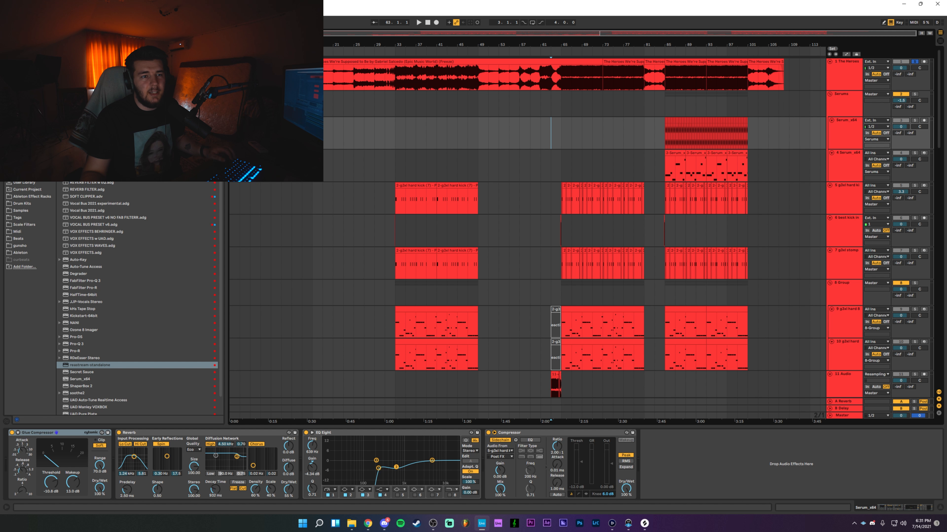
{"action": "left_click_drag", "start_coordinate": [659, 45], "coordinate": [486, 59]}
{"action": "left_click_drag", "start_coordinate": [494, 129], "coordinate": [782, 165]}
{"action": "left_click", "coordinate": [721, 163]}
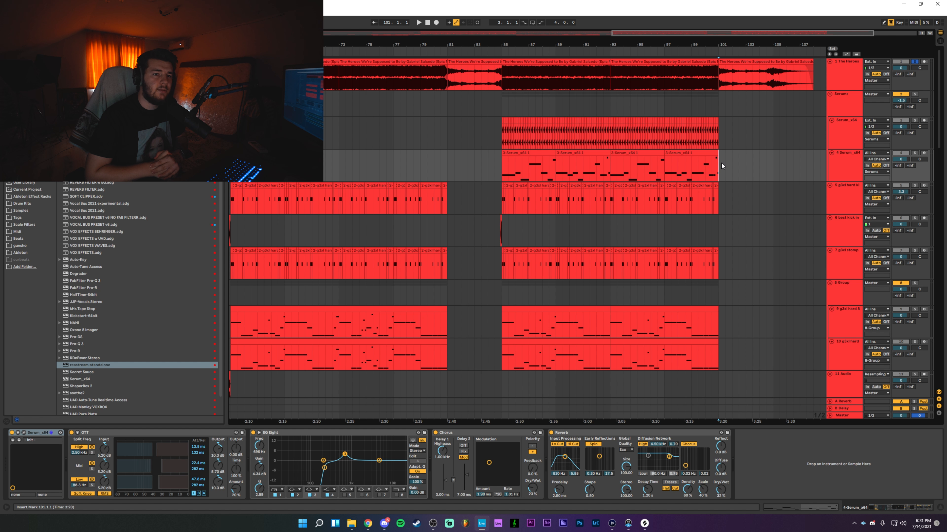
{"action": "left_click", "coordinate": [497, 108]}
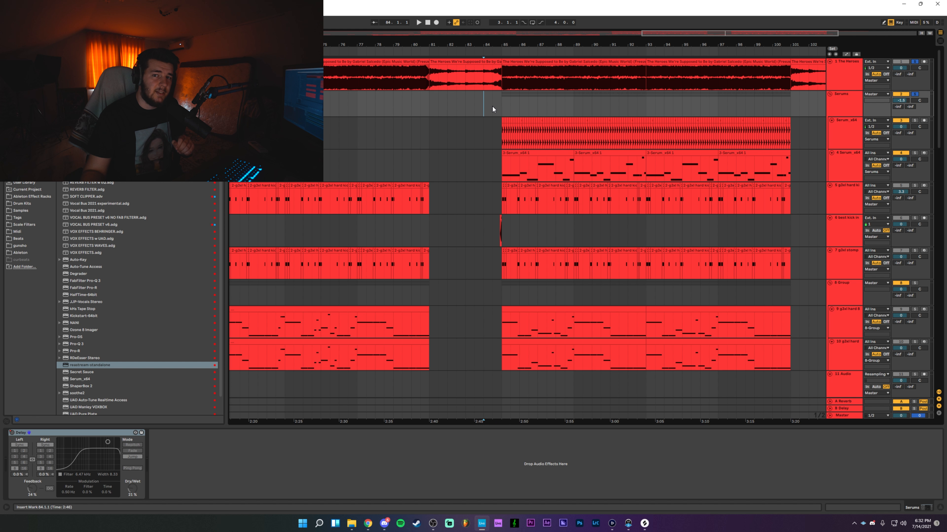
{"action": "key", "text": "space"}
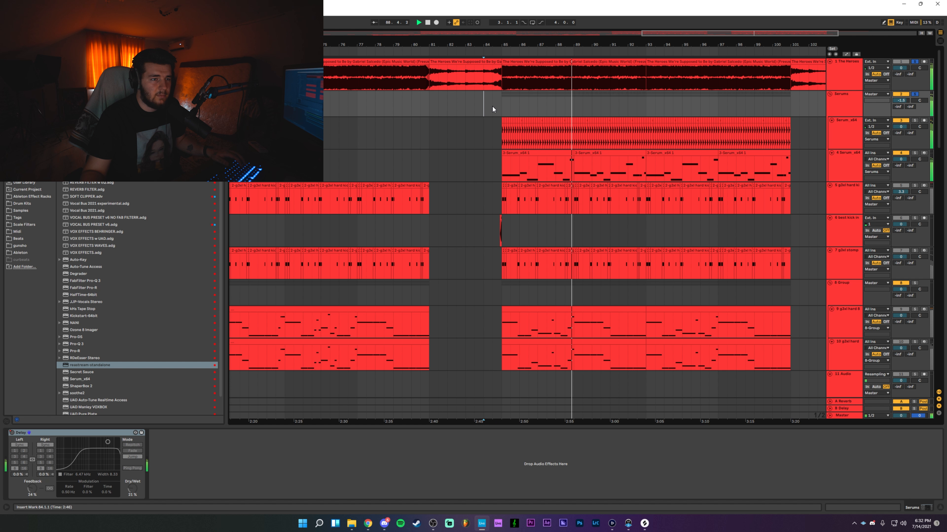
{"action": "key", "text": "space"}
- Solo the first Serum_x64 track in the Serums group and play it from bar 85
{"action": "left_click", "coordinate": [498, 114]}
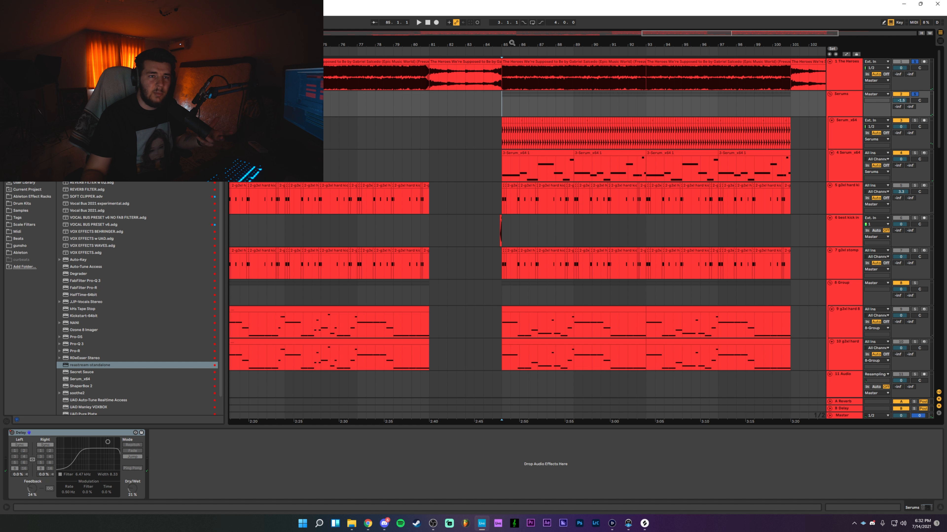
{"action": "key", "text": "plus"}
{"action": "left_click", "coordinate": [855, 130]}
{"action": "key", "text": "plus"}
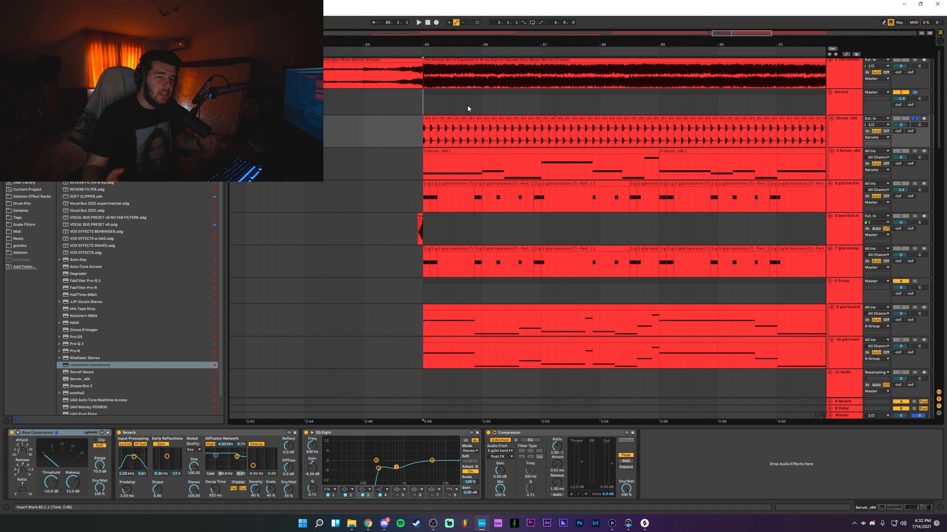
{"action": "left_click_drag", "start_coordinate": [477, 47], "coordinate": [472, 43]}
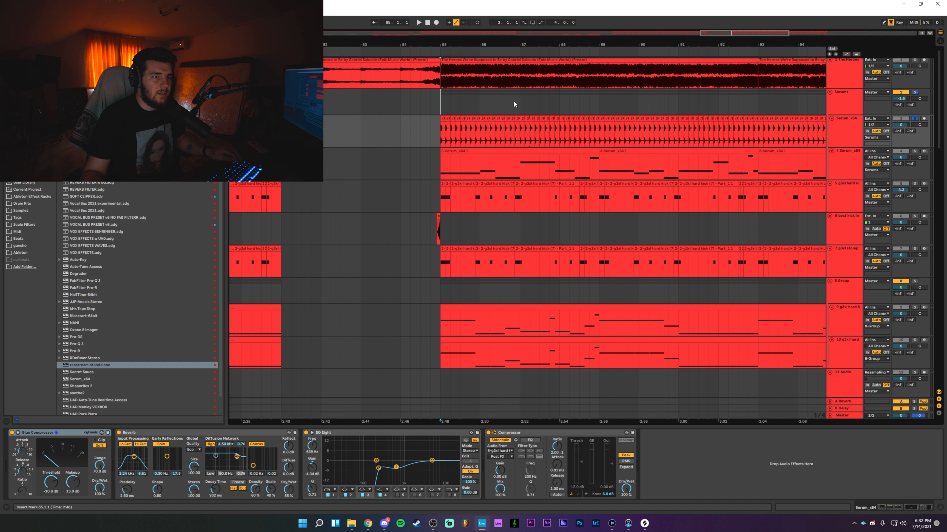
{"action": "left_click_drag", "start_coordinate": [514, 102], "coordinate": [474, 100]}
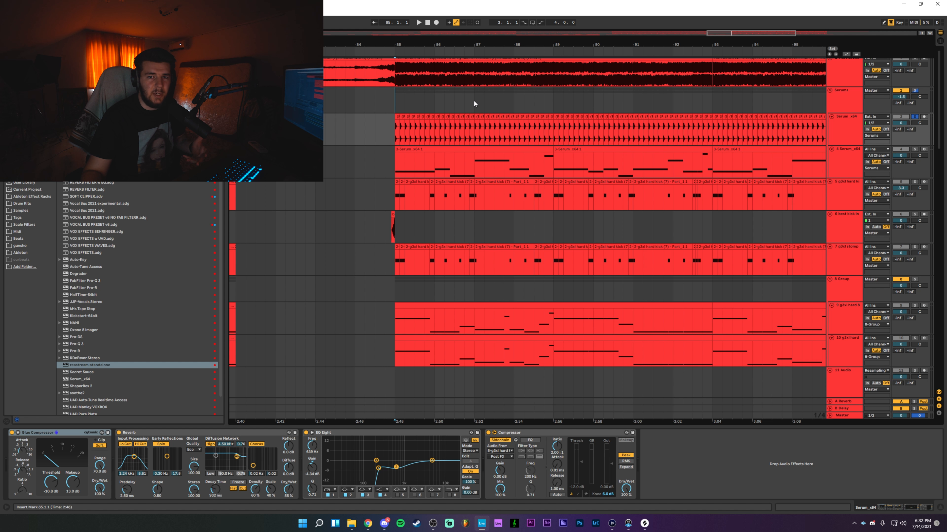
{"action": "key", "text": "space"}
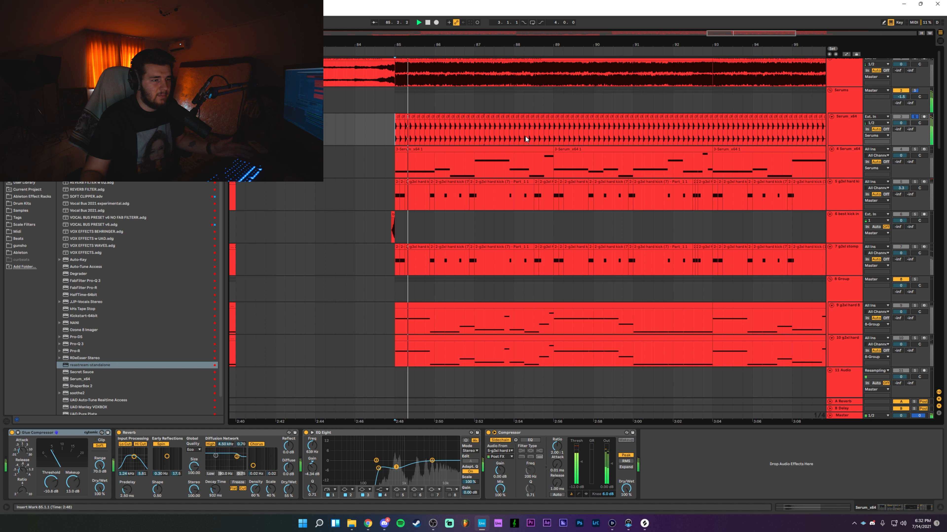
{"action": "key", "text": "space"}
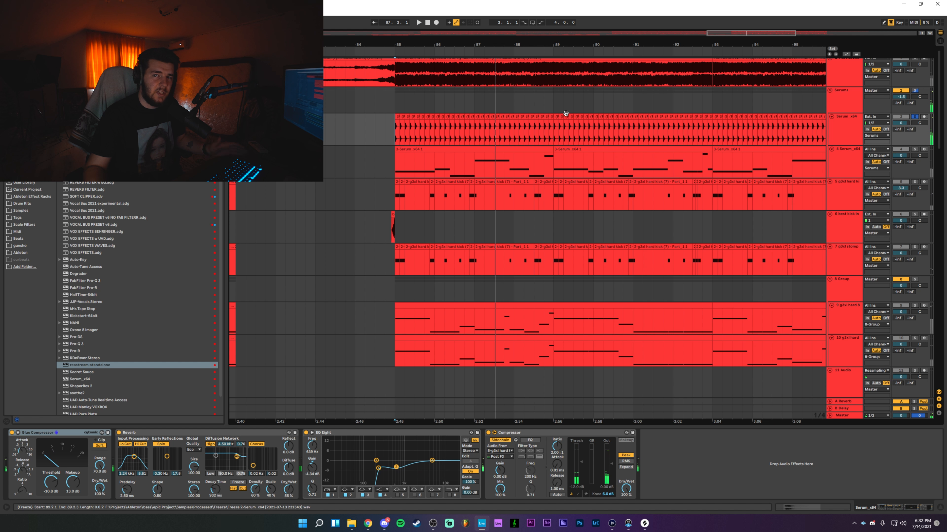
- Show the Serum synth of track 4 clear of the clips and play that soloed track from bar 85
{"action": "left_click", "coordinate": [379, 171]}
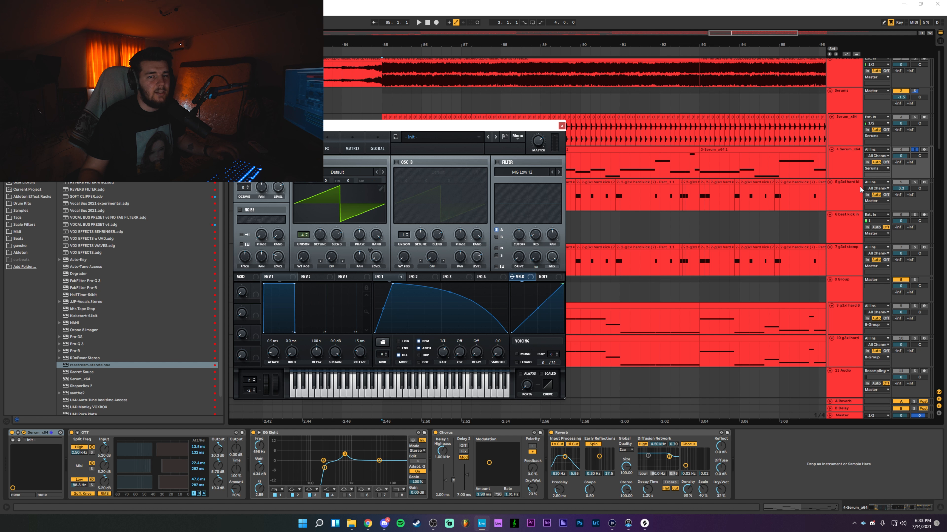
{"action": "left_click_drag", "start_coordinate": [478, 131], "coordinate": [366, 195]}
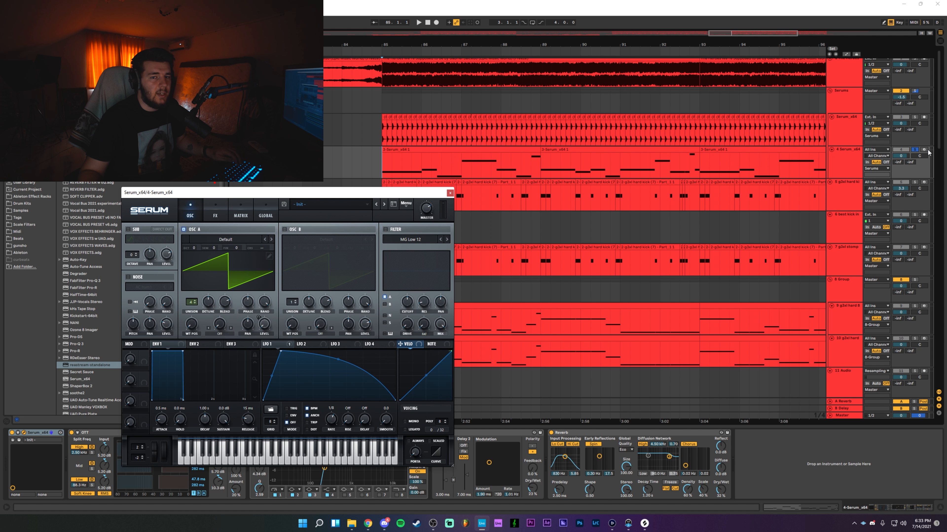
{"action": "key", "text": "space"}
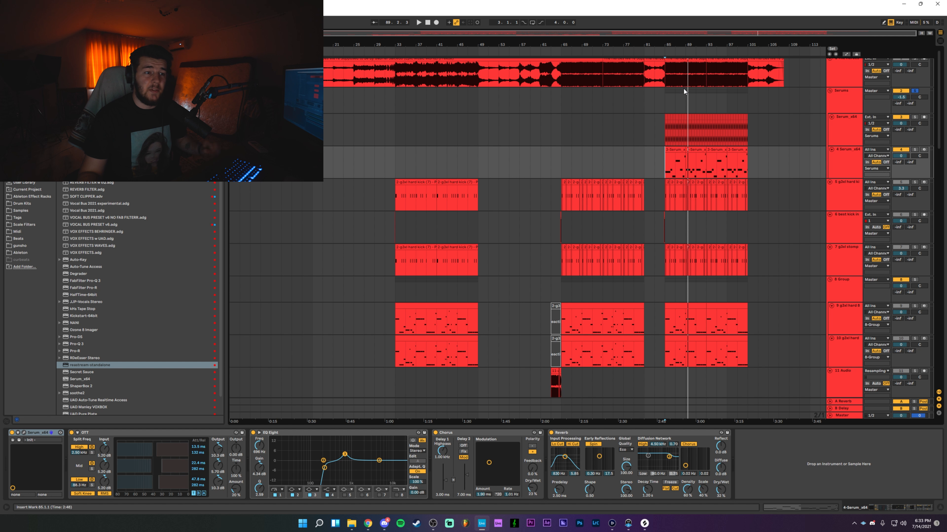
- Solo the hard kick on track 5 and play it from bar 33
{"action": "left_click_drag", "start_coordinate": [447, 43], "coordinate": [466, 257]}
{"action": "mouse_move", "coordinate": [467, 263]}
{"action": "left_mouse_down"}
{"action": "mouse_move", "coordinate": [482, 212]}
{"action": "mouse_move", "coordinate": [490, 224]}
{"action": "left_mouse_up"}
{"action": "left_click", "coordinate": [381, 156]}
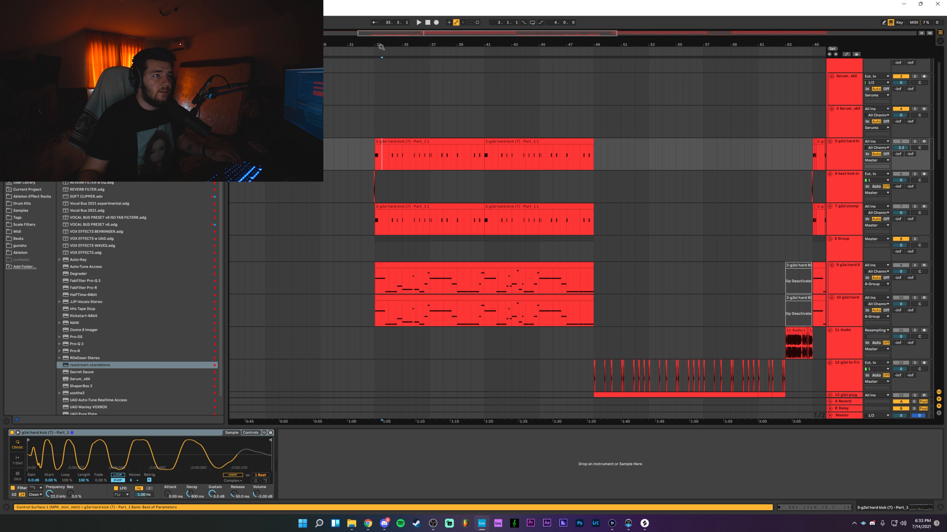
{"action": "left_click_drag", "start_coordinate": [381, 47], "coordinate": [376, 126]}
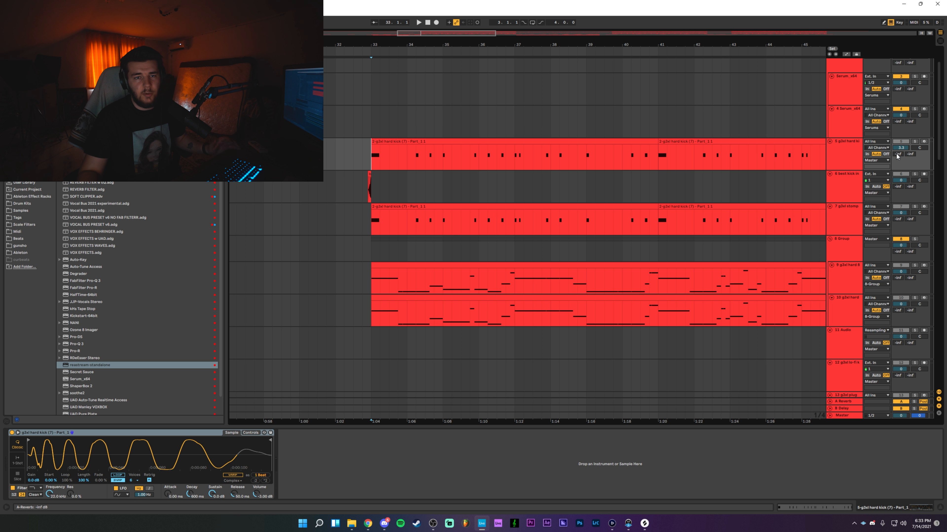
{"action": "left_click", "coordinate": [914, 142]}
{"action": "key", "text": "space"}
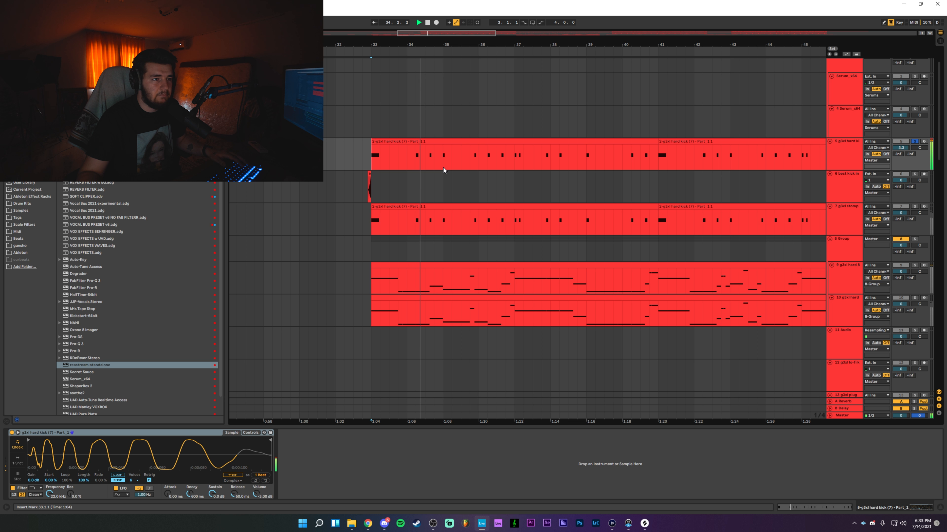
{"action": "key", "text": "space"}
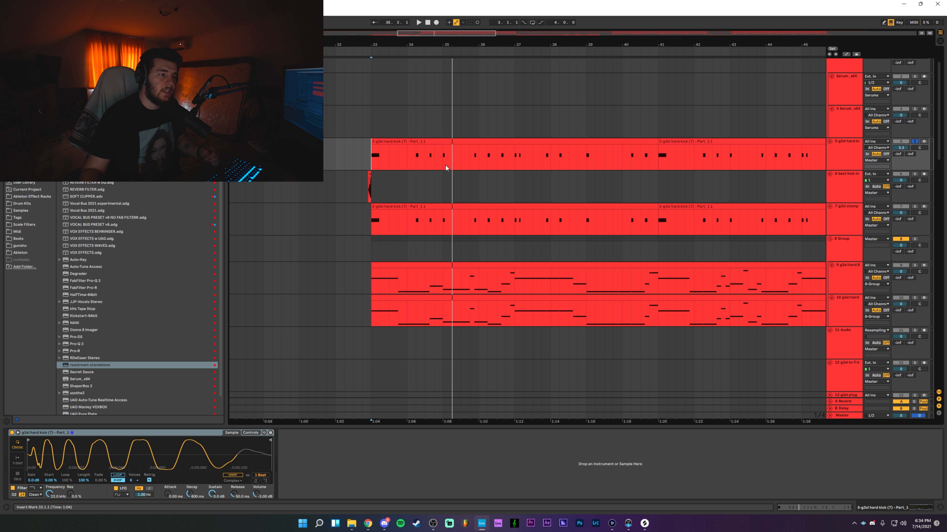
- Solo the stomp on track 7 and play it from bar 33, first alone and then together with the hard kick
{"action": "left_click", "coordinate": [914, 206]}
{"action": "left_click", "coordinate": [360, 225]}
{"action": "key", "text": "space"}
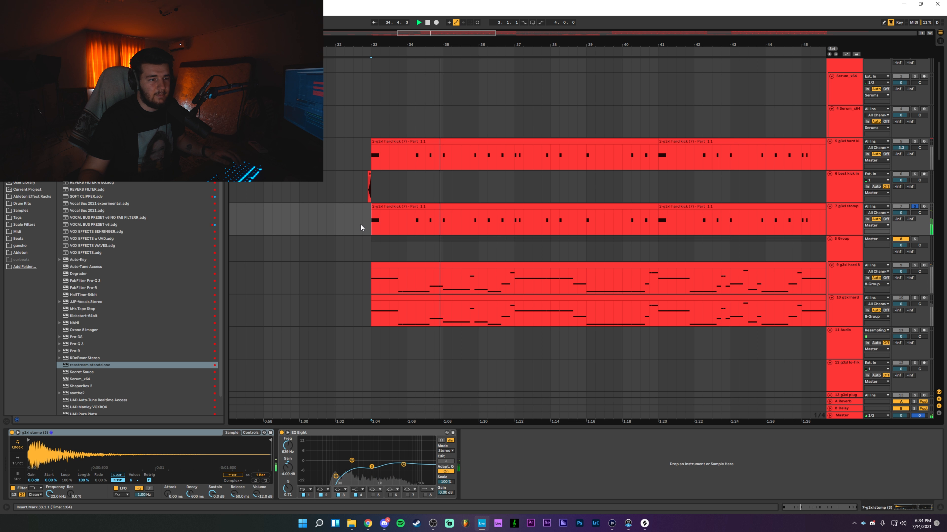
{"action": "key", "text": "space"}
{"action": "key", "text": "space"}
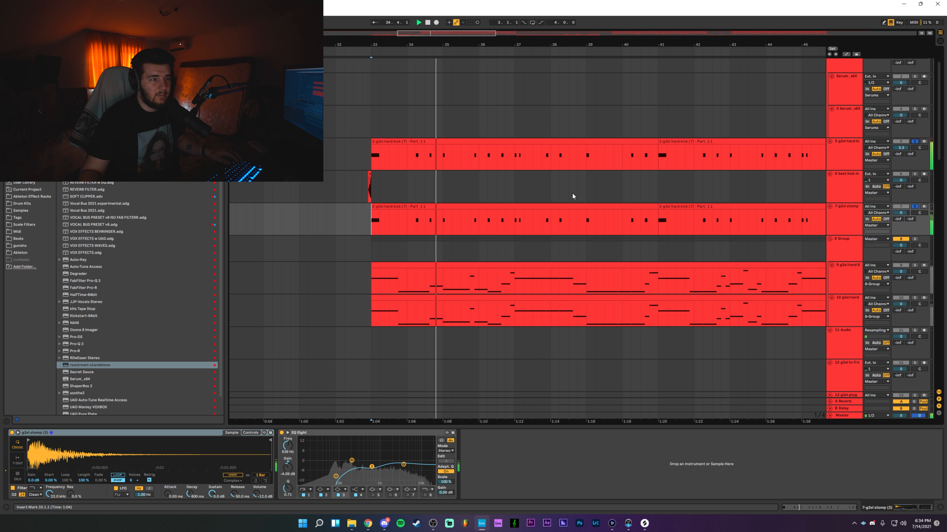
{"action": "key", "text": "space"}
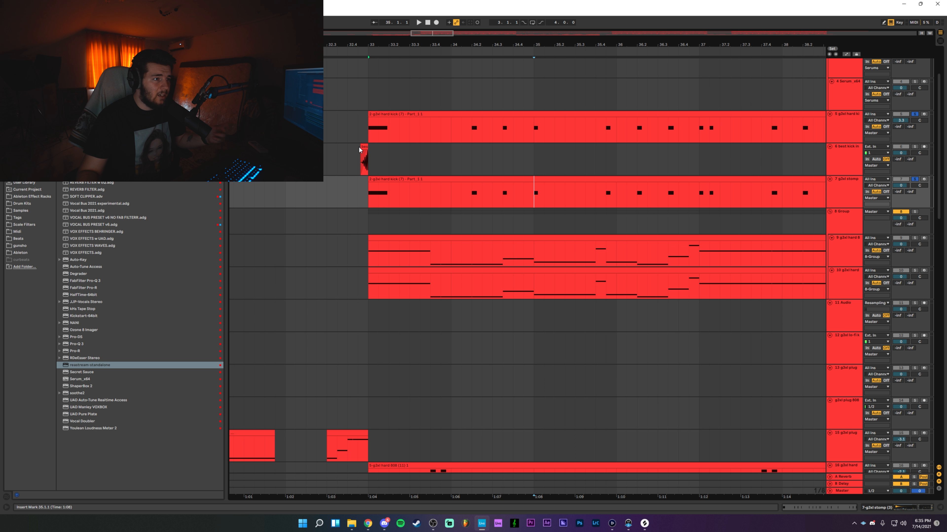
- Solo the best kick track 6 and play its short clip leading into bar 33
{"action": "left_click", "coordinate": [357, 161]}
{"action": "left_click", "coordinate": [348, 160]}
{"action": "left_click", "coordinate": [914, 146]}
{"action": "key", "text": "space"}
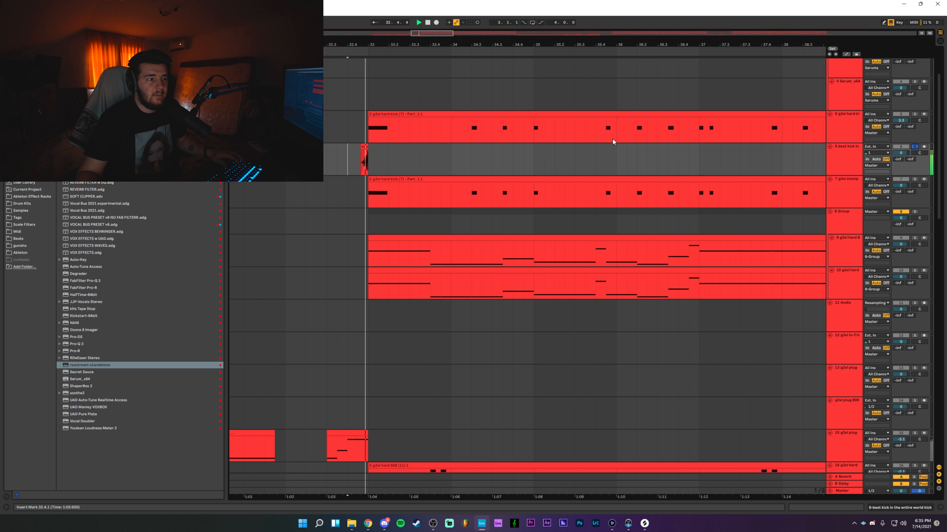
{"action": "left_click_drag", "start_coordinate": [435, 46], "coordinate": [435, 26]}
{"action": "key", "text": "space"}
{"action": "key", "text": "minus"}
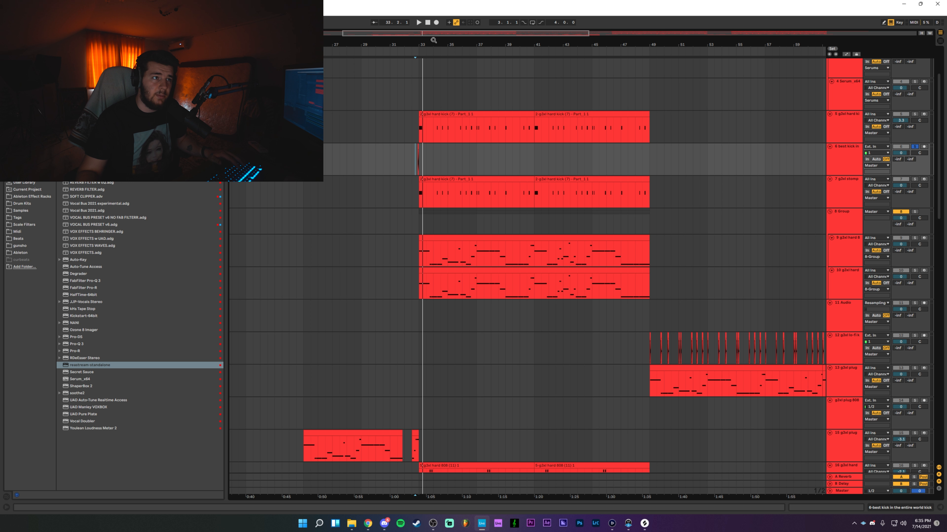
- Play the soloed hard 808 on track 9 from bar 33
{"action": "left_click_drag", "start_coordinate": [432, 41], "coordinate": [431, 46]}
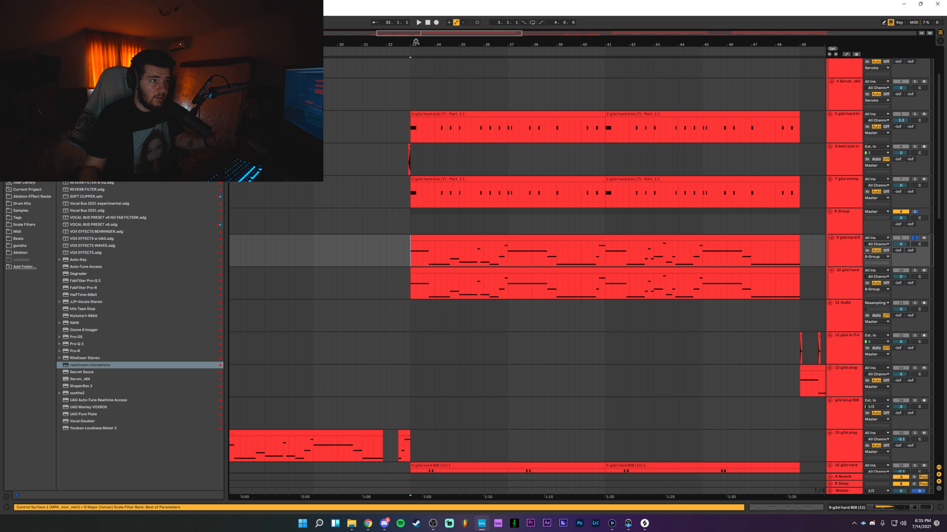
{"action": "left_click_drag", "start_coordinate": [416, 41], "coordinate": [416, 48]}
{"action": "key", "text": "space"}
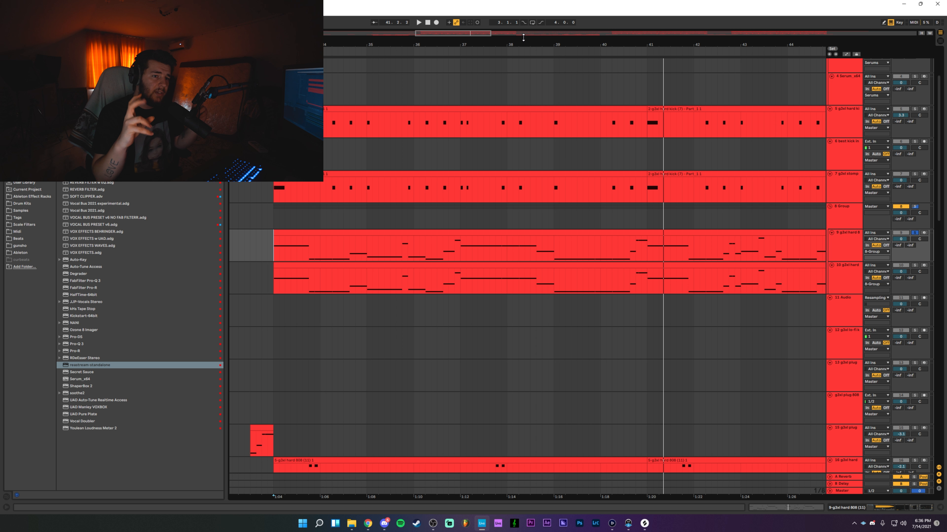
- Open the MIDI clip at bar 33 on hard 808 track 9 and display its Transpose envelope
{"action": "double_click", "coordinate": [460, 236]}
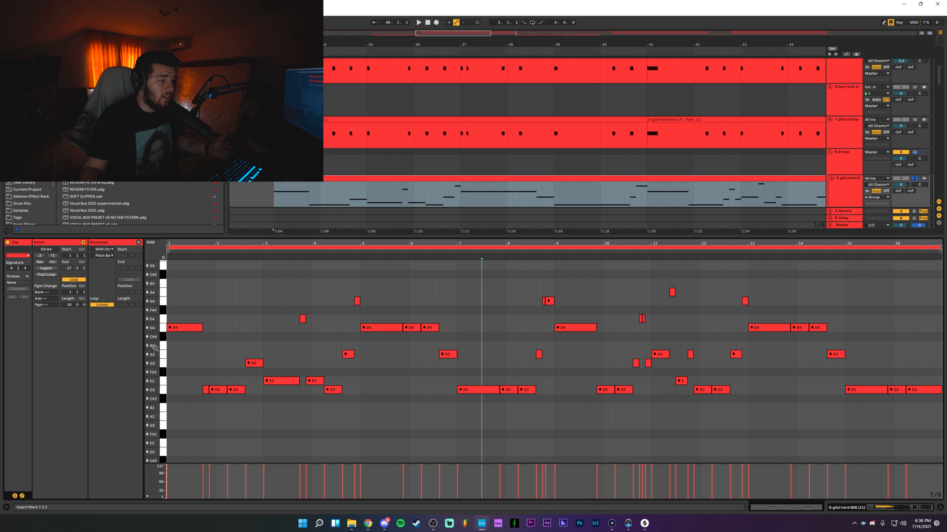
{"action": "left_click", "coordinate": [22, 496]}
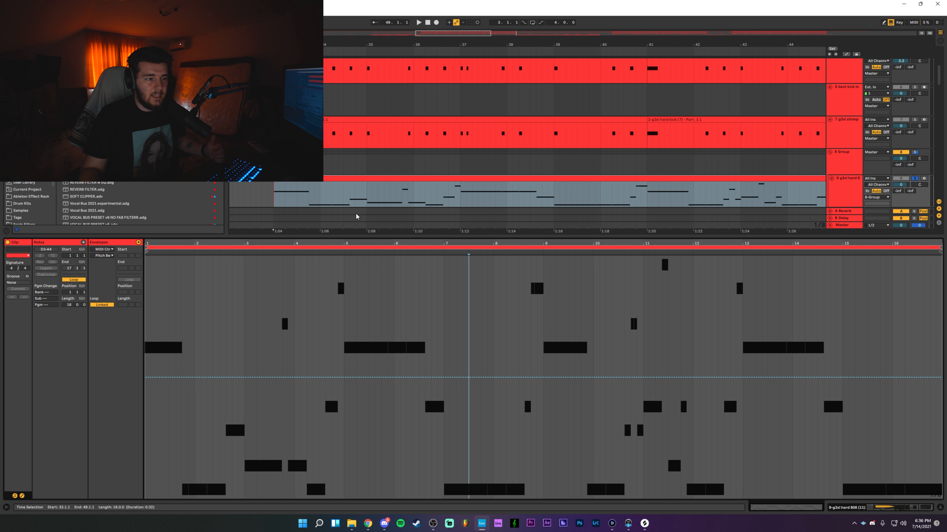
{"action": "left_click", "coordinate": [101, 249]}
{"action": "left_click", "coordinate": [109, 258]}
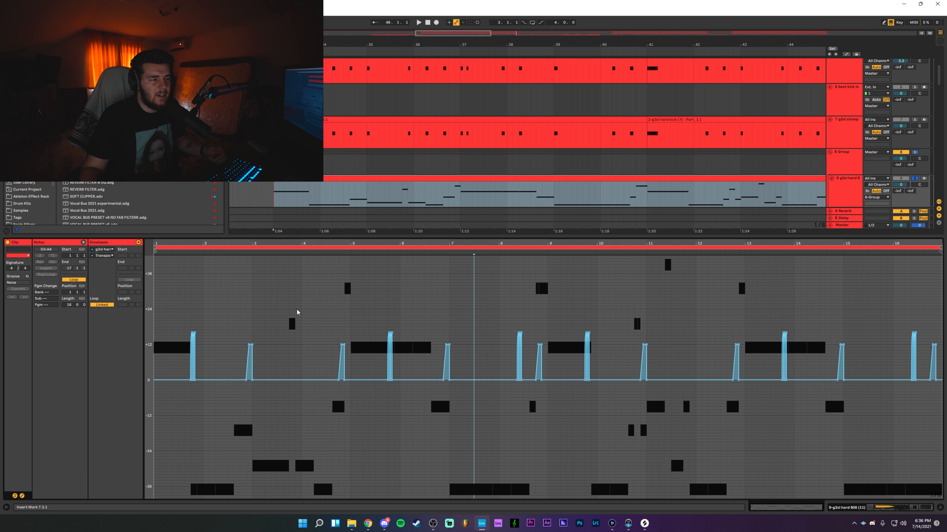
{"action": "right_click", "coordinate": [194, 331]}
{"action": "left_click", "coordinate": [201, 319]}
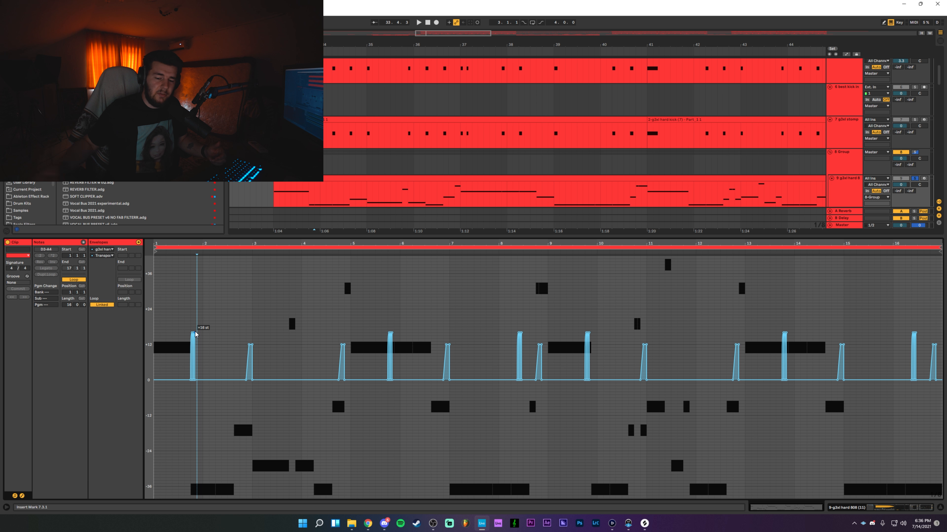
- Play the hard 808 clip from its start while examining the transposition envelope over the first bars
{"action": "left_click", "coordinate": [154, 312]}
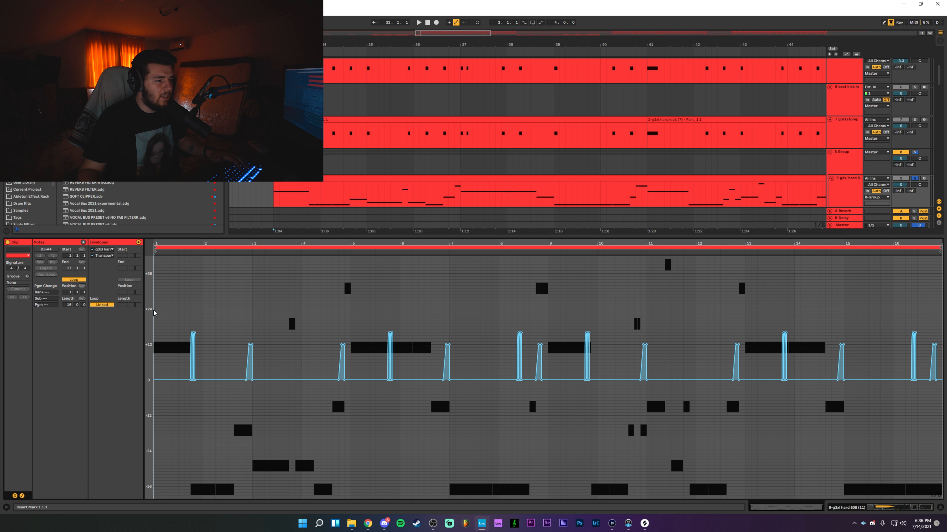
{"action": "left_click_drag", "start_coordinate": [176, 242], "coordinate": [229, 294]}
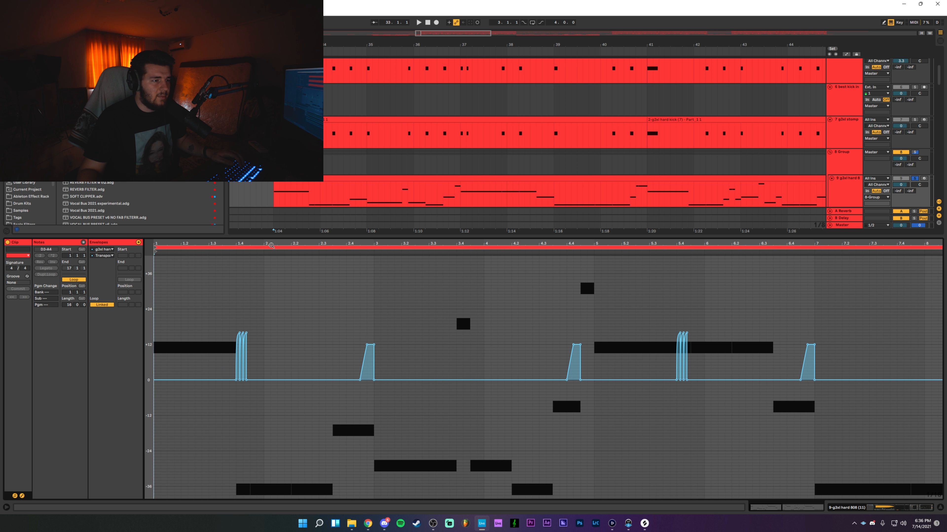
{"action": "left_click_drag", "start_coordinate": [268, 245], "coordinate": [243, 300]}
{"action": "key", "text": "space"}
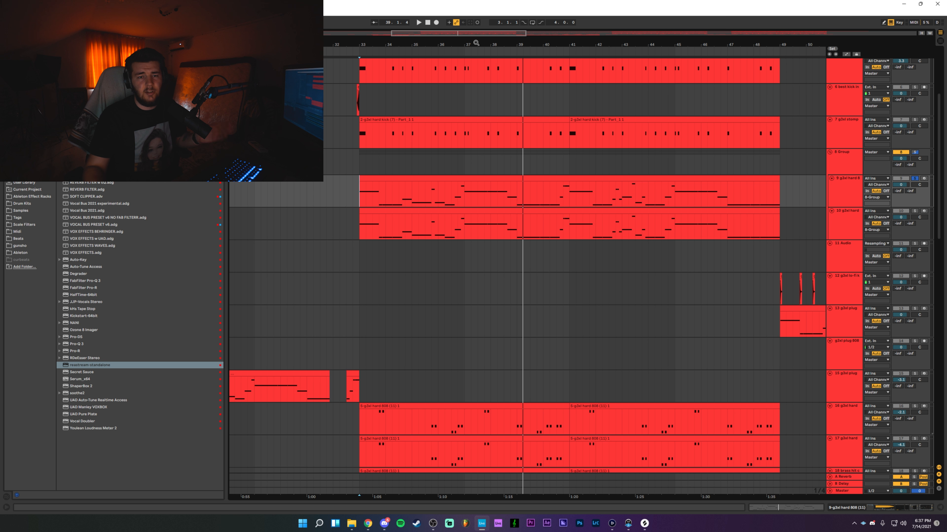
- Solo the second hard 808 layer on track 10 and play it from bar 33
{"action": "left_click", "coordinate": [914, 211]}
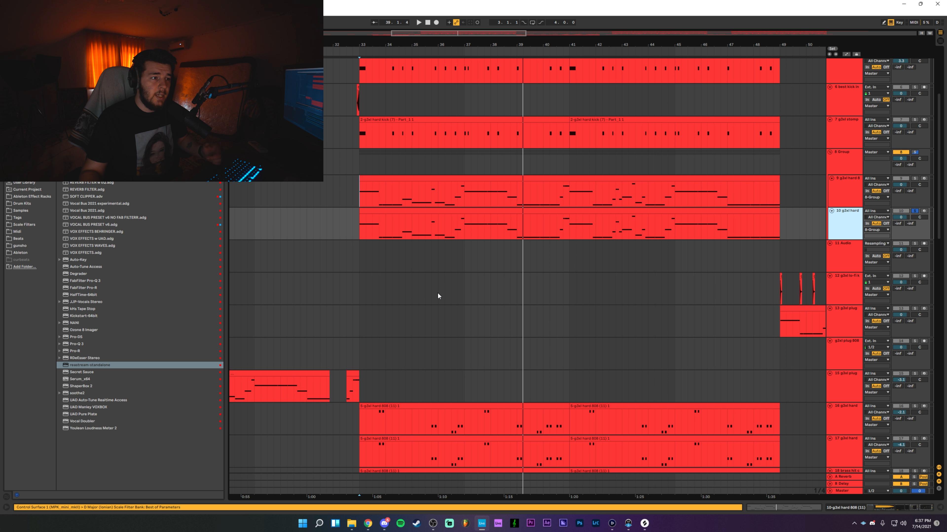
{"action": "left_click", "coordinate": [357, 227]}
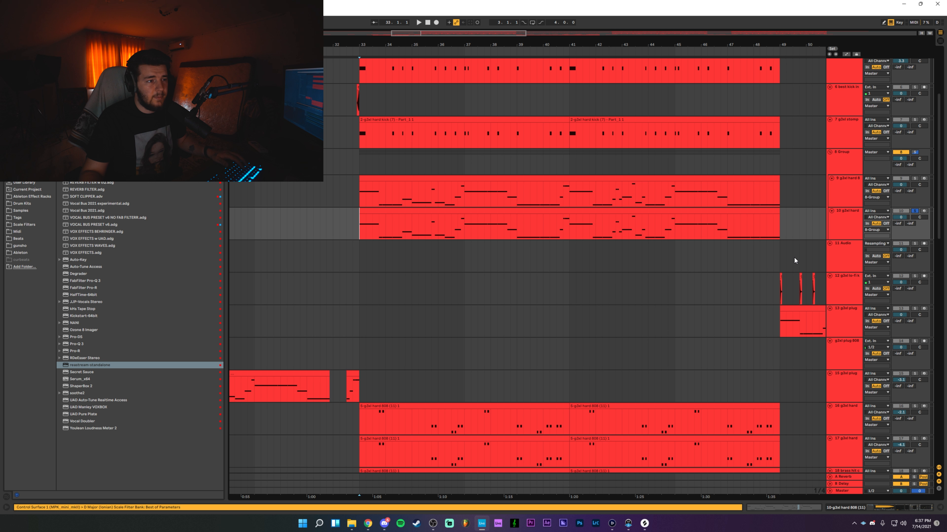
{"action": "key", "text": "space"}
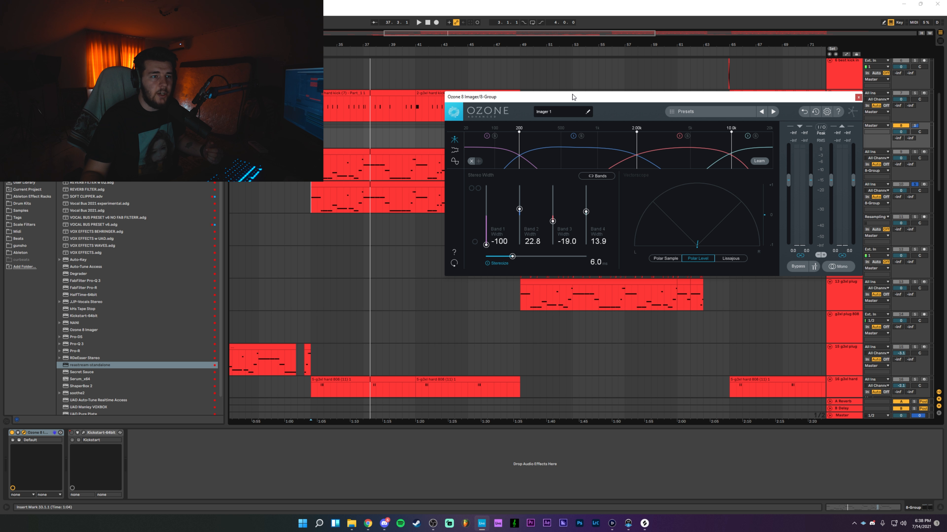
- Examine the Ozone 8 Imager's width settings on the 808 group and play the soloed group
{"action": "left_click_drag", "start_coordinate": [573, 95], "coordinate": [509, 90]}
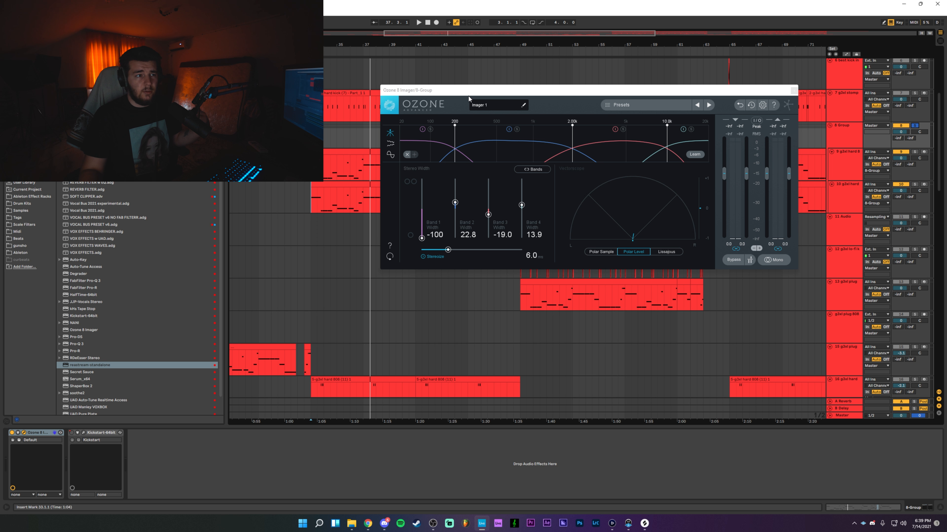
{"action": "left_click_drag", "start_coordinate": [449, 95], "coordinate": [380, 104]}
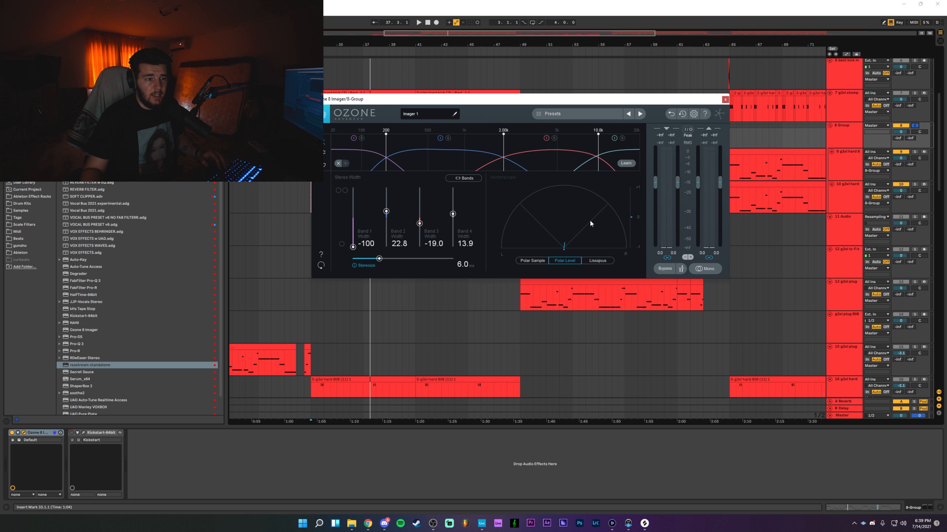
{"action": "left_click_drag", "start_coordinate": [472, 99], "coordinate": [451, 226]}
{"action": "key", "text": "space"}
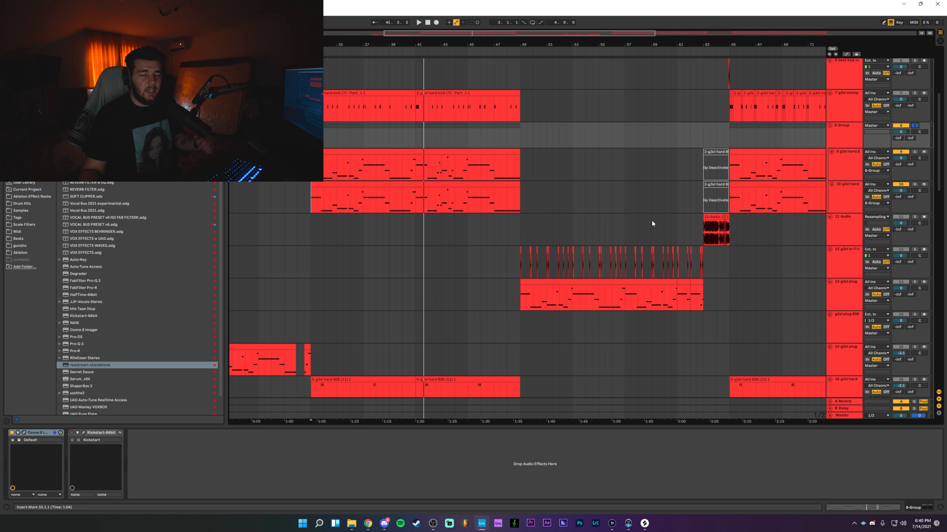
- Solo the lo-fi kick on track 12 and play it from bar 49
{"action": "scroll", "coordinate": [615, 227], "scroll_direction": "down", "scroll_amount": 2}
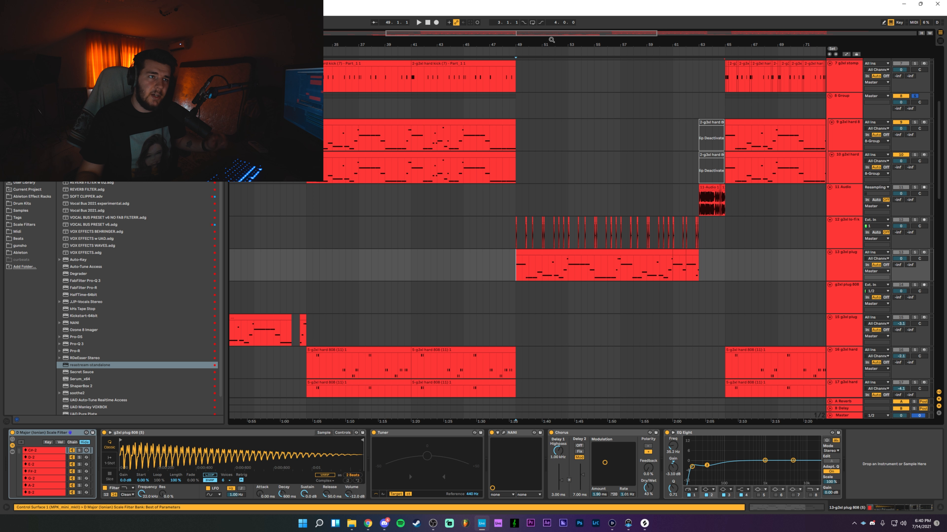
{"action": "left_click_drag", "start_coordinate": [552, 40], "coordinate": [552, 45]}
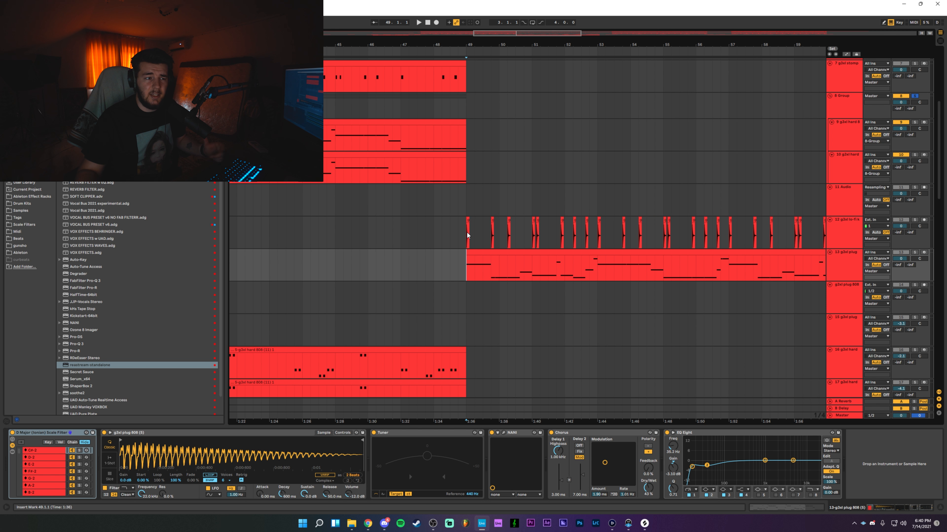
{"action": "left_click", "coordinate": [468, 235]}
{"action": "left_click", "coordinate": [915, 220]}
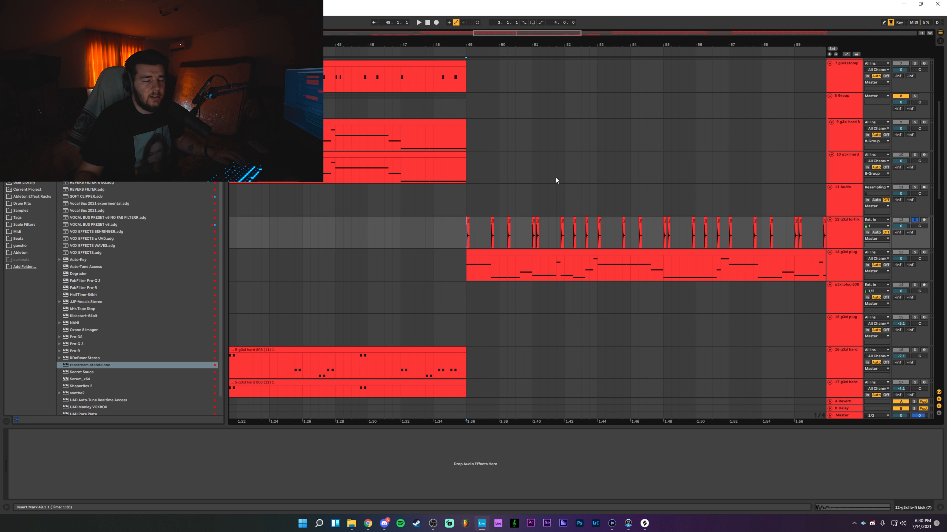
{"action": "key", "text": "space"}
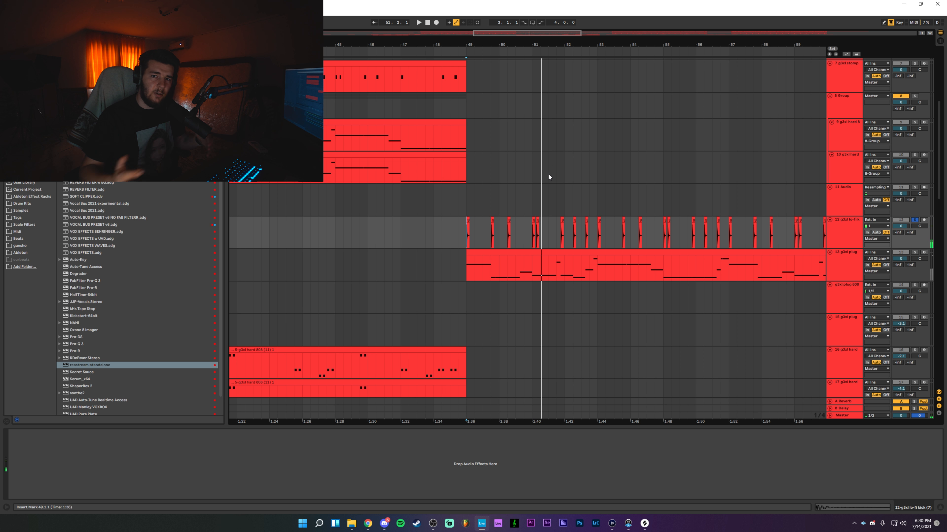
- Solo the plug 808 on track 13 and play it from bar 49
{"action": "scroll", "coordinate": [548, 174], "scroll_direction": "down", "scroll_amount": 2}
{"action": "left_click", "coordinate": [860, 229]}
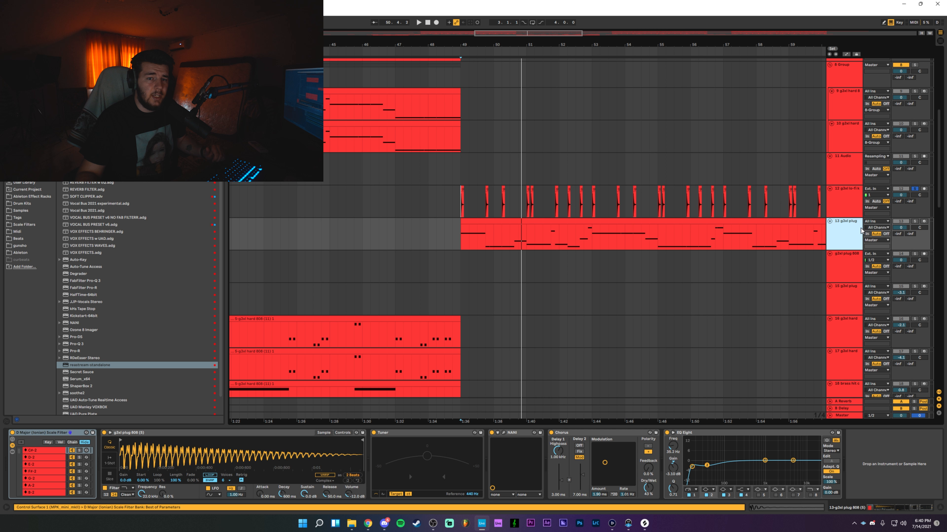
{"action": "left_click", "coordinate": [913, 222]}
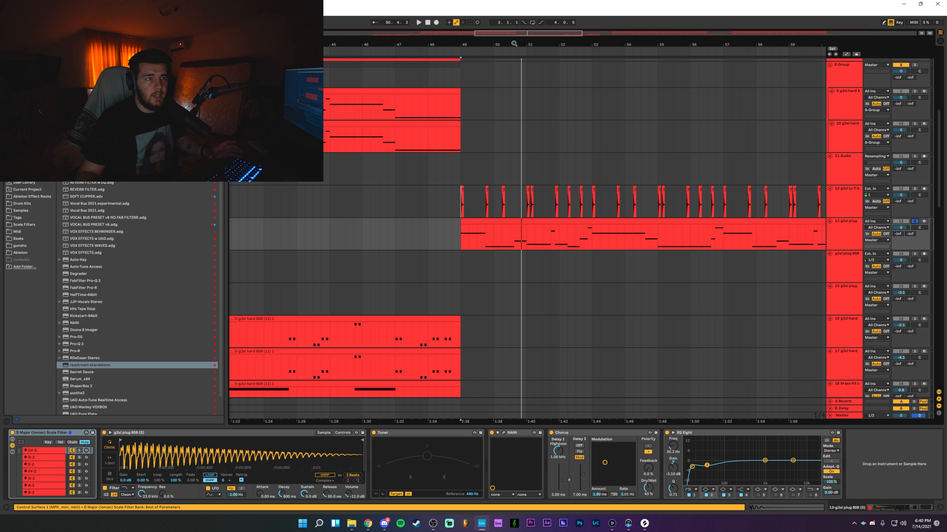
{"action": "left_click_drag", "start_coordinate": [514, 44], "coordinate": [470, 38]}
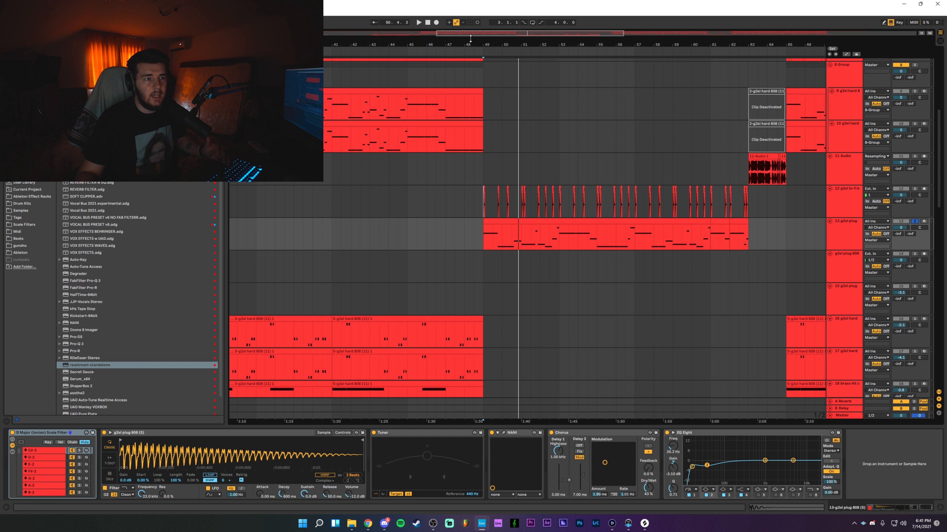
{"action": "left_click_drag", "start_coordinate": [472, 39], "coordinate": [471, 51]}
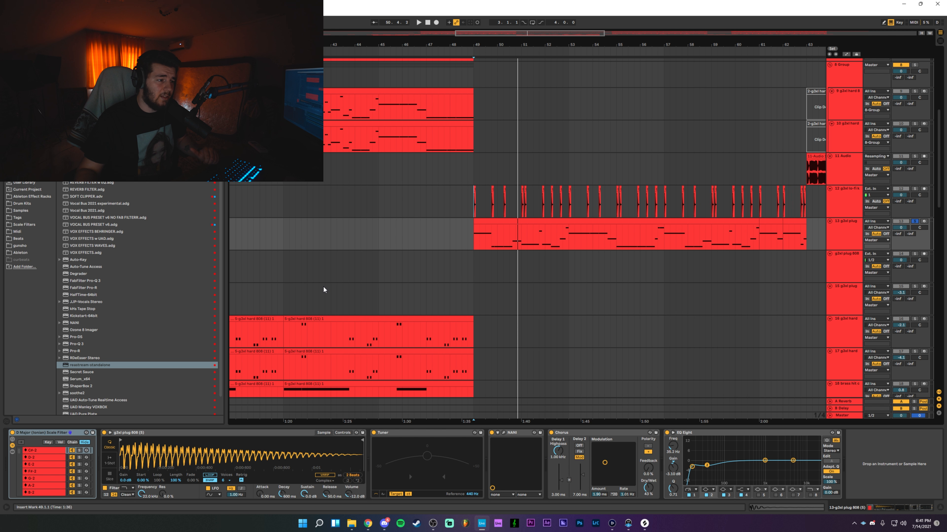
{"action": "left_click", "coordinate": [474, 238]}
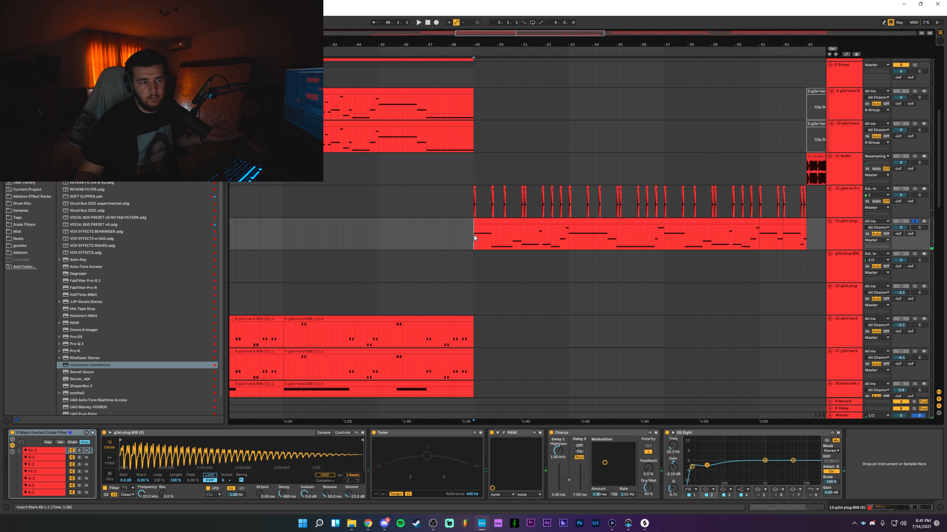
{"action": "key", "text": "space"}
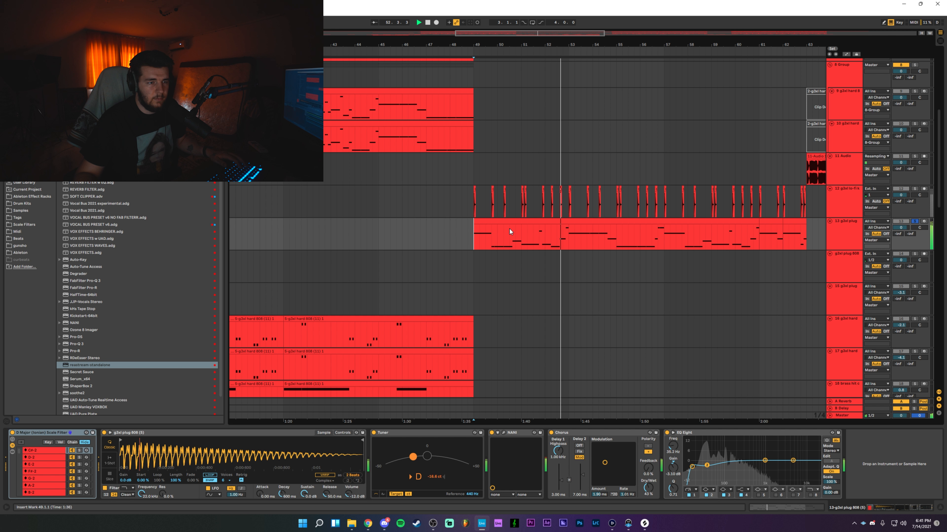
{"action": "key", "text": "space"}
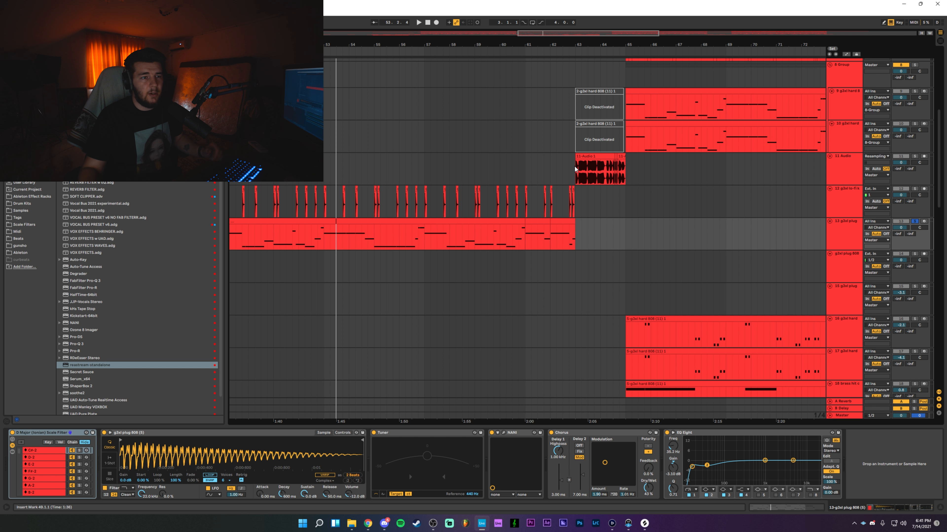
- Inspect the resampled audio on track 11 and the deactivated hard 808 clips on tracks 9 and 10 between bars 63 and 65
{"action": "scroll", "coordinate": [601, 70], "scroll_direction": "up", "scroll_amount": 3}
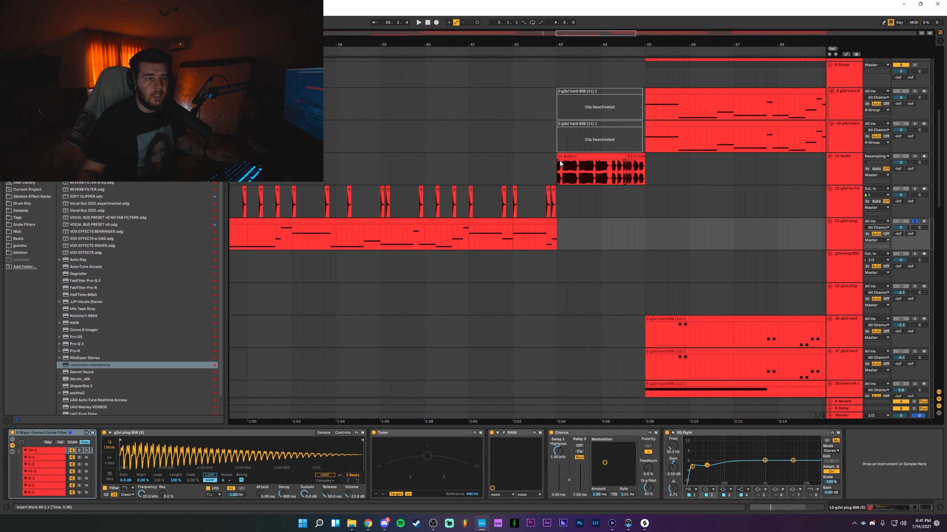
{"action": "left_click_drag", "start_coordinate": [557, 170], "coordinate": [640, 170]}
{"action": "left_click_drag", "start_coordinate": [558, 142], "coordinate": [644, 108]}
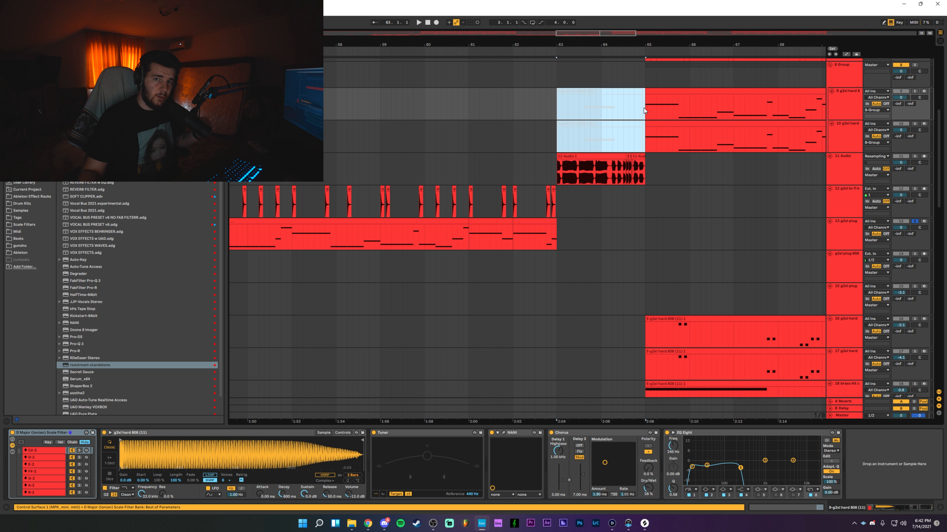
{"action": "left_click", "coordinate": [643, 108]}
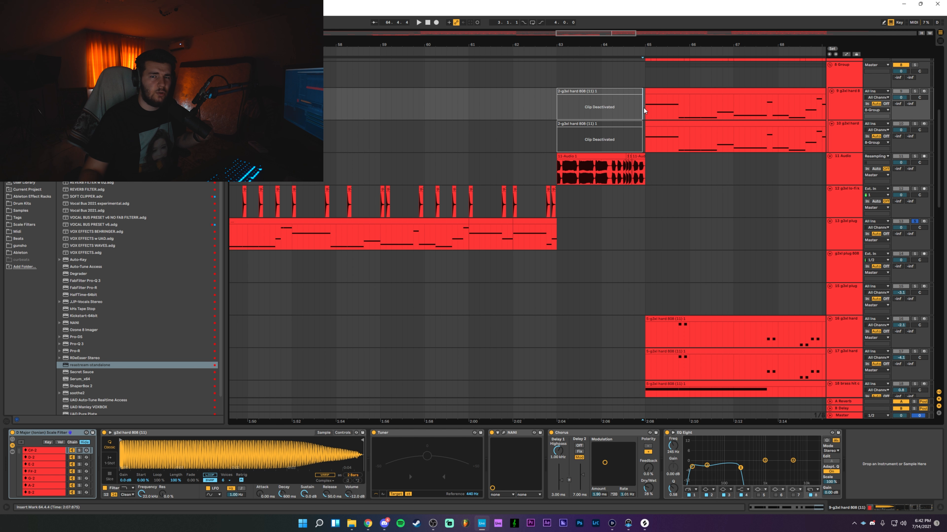
{"action": "left_click", "coordinate": [645, 108]}
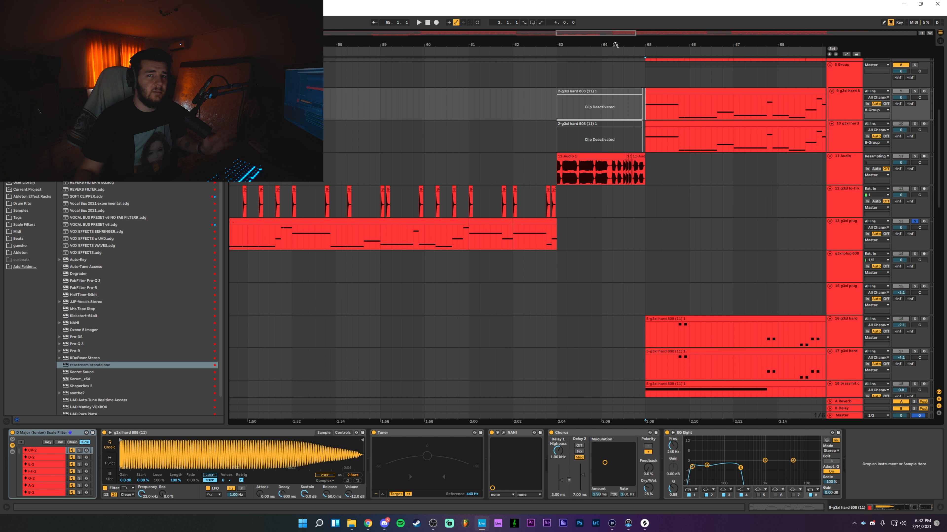
- Reactivate the hard 808 clips on tracks 9 and 10 at bar 63 and play them with their group soloed
{"action": "left_click_drag", "start_coordinate": [616, 46], "coordinate": [616, 56]}
{"action": "left_click_drag", "start_coordinate": [627, 166], "coordinate": [540, 109]}
{"action": "key", "text": "0"}
{"action": "key", "text": "space"}
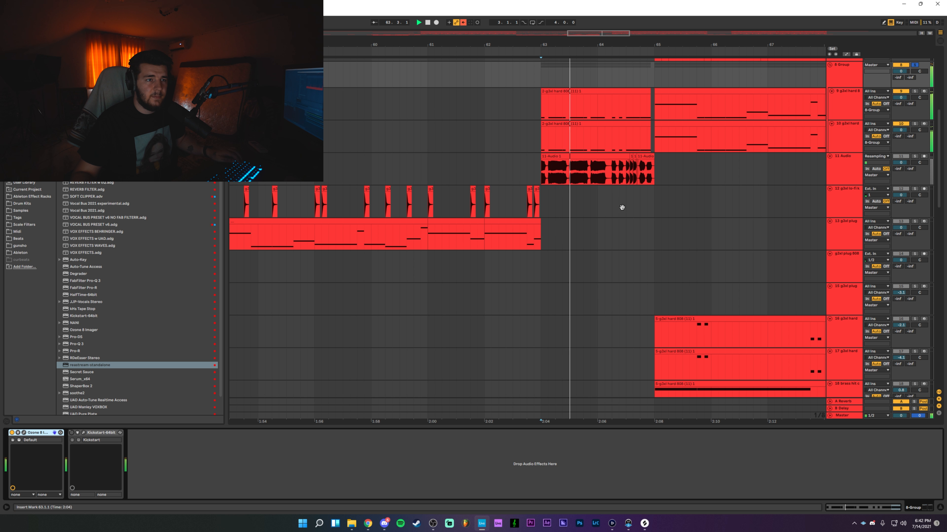
{"action": "left_click_drag", "start_coordinate": [622, 207], "coordinate": [576, 230]}
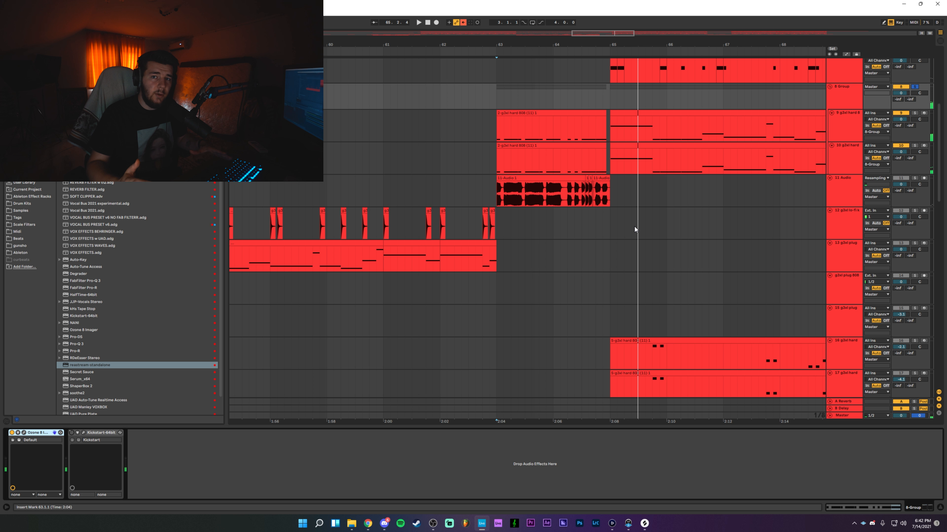
{"action": "left_click_drag", "start_coordinate": [644, 197], "coordinate": [639, 219]}
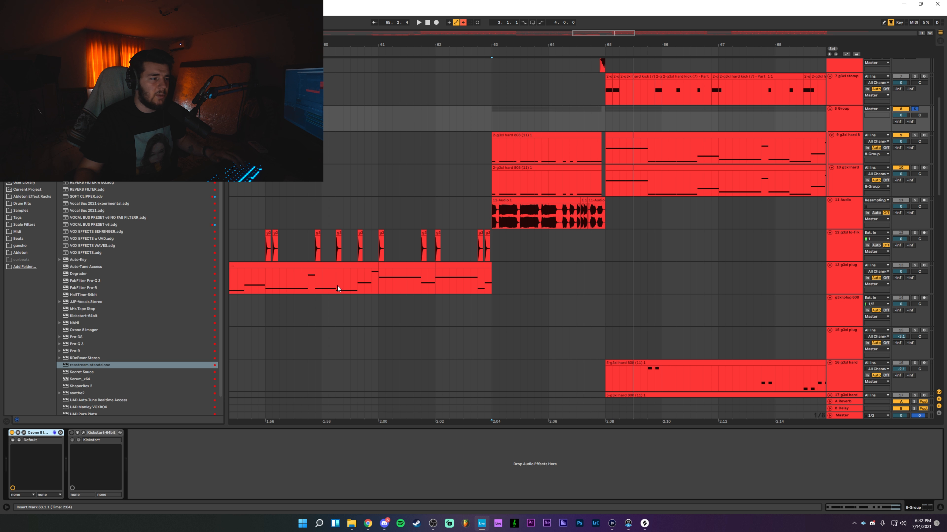
- Re-enable the overridden automation and deactivate the hard 808 clips on tracks 9 and 10 at bar 63
{"action": "left_click", "coordinate": [463, 23]}
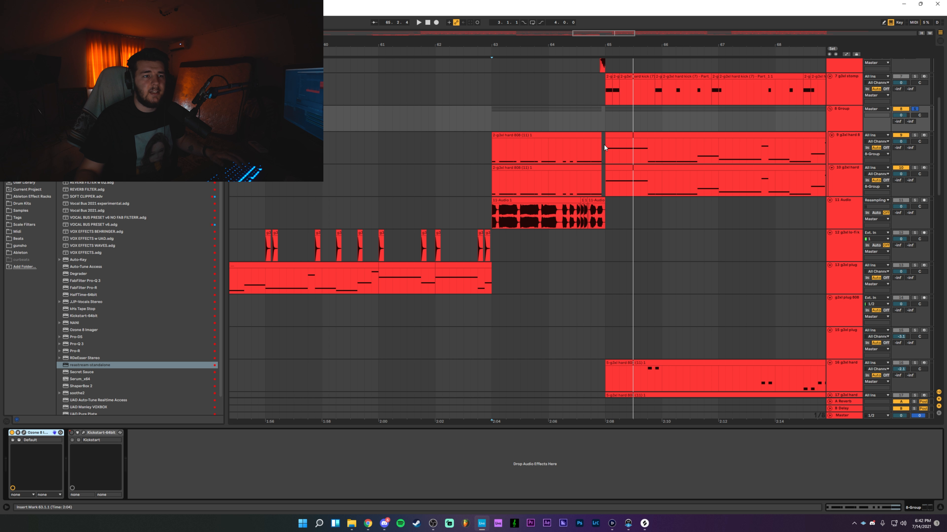
{"action": "left_click_drag", "start_coordinate": [604, 147], "coordinate": [497, 187]}
{"action": "key", "text": "0"}
- Solo the resampled audio on track 11 and play it from bar 63
{"action": "left_click", "coordinate": [843, 196]}
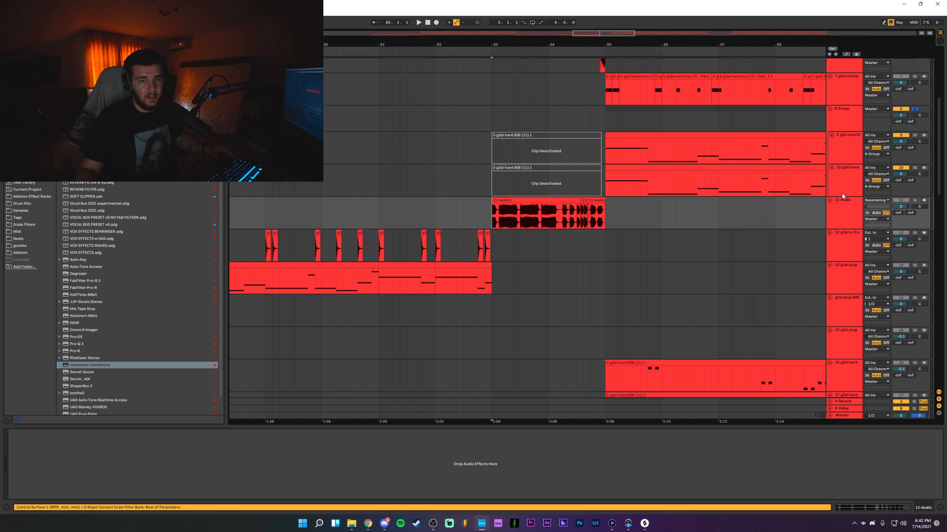
{"action": "left_click", "coordinate": [914, 201]}
{"action": "key", "text": "space"}
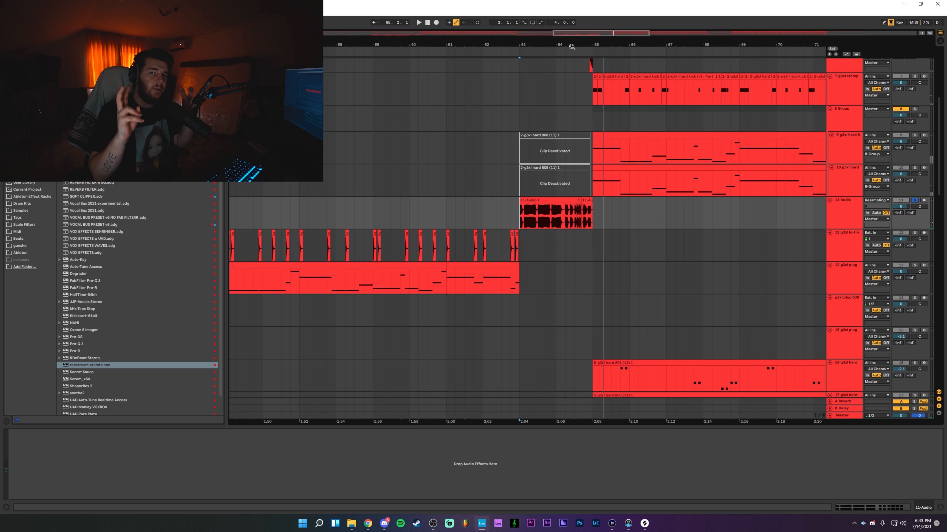
- Solo tracks 11, 12 and 13 together and play the transition from bar 61
{"action": "left_click_drag", "start_coordinate": [574, 47], "coordinate": [574, 26]}
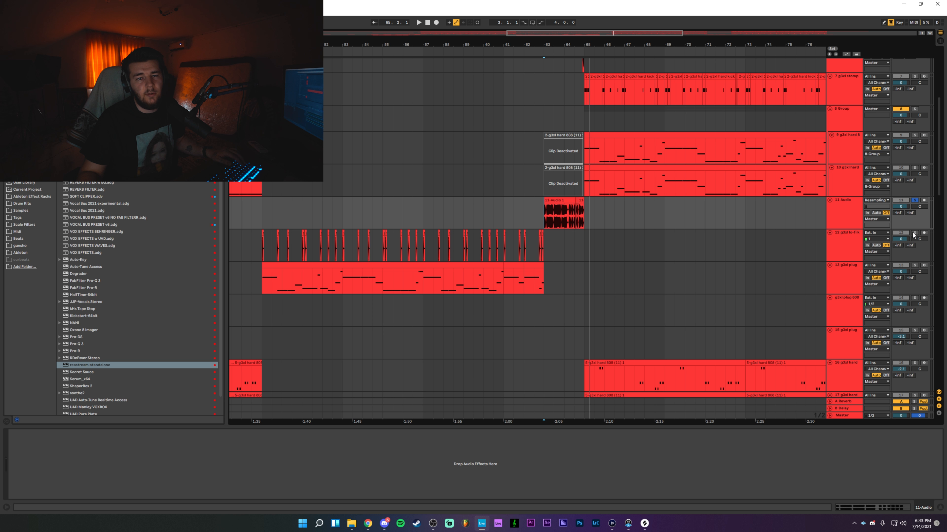
{"action": "left_click", "coordinate": [506, 213]}
{"action": "key", "text": "space"}
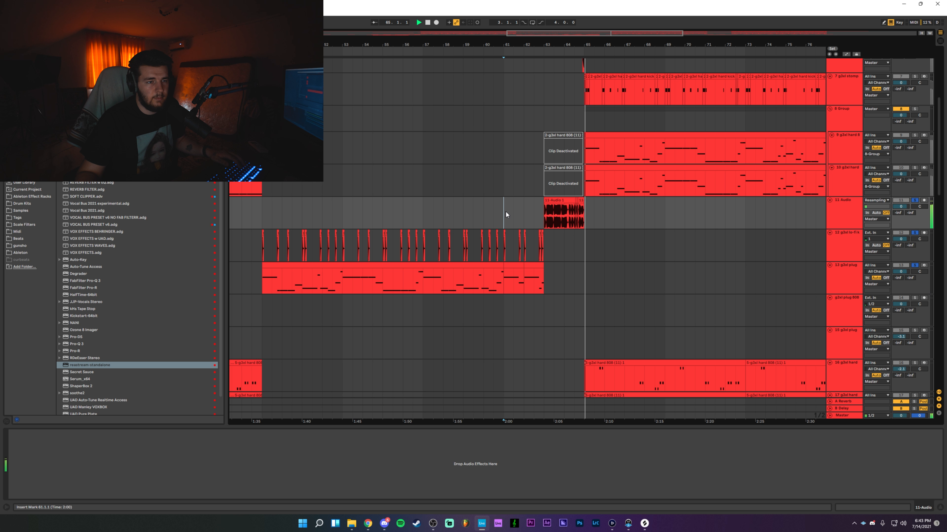
- Compare the device chains of plug 808 tracks 13 and 15, and play track 15 soloed from bar 25
{"action": "scroll", "coordinate": [506, 211], "scroll_direction": "down", "scroll_amount": 10}
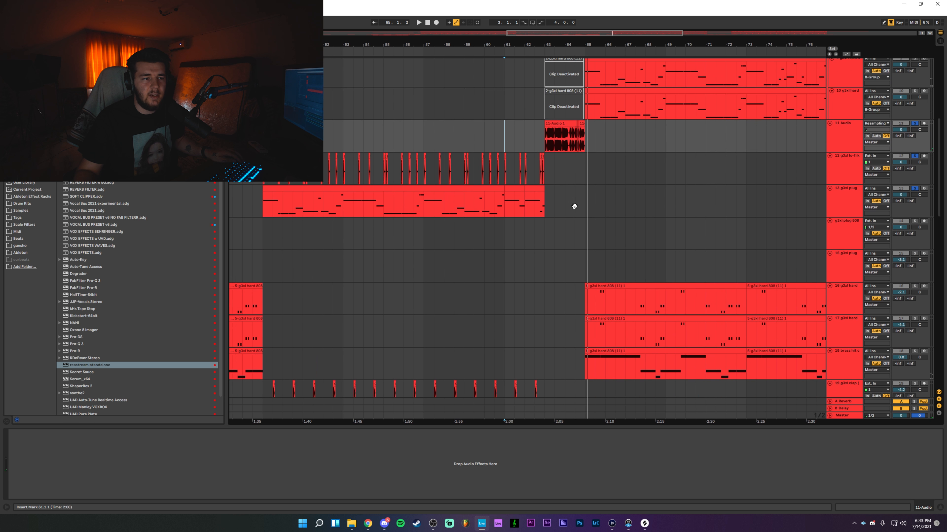
{"action": "scroll", "coordinate": [568, 342], "scroll_direction": "up", "scroll_amount": 8}
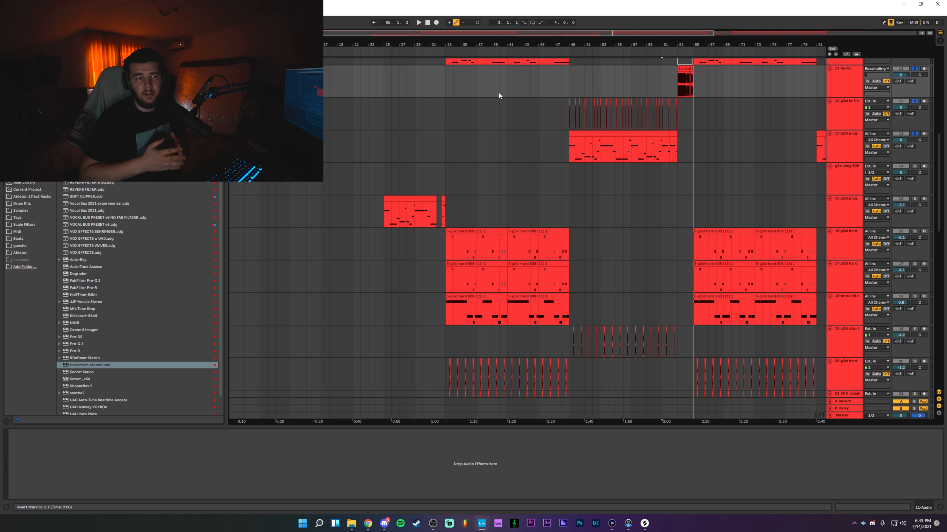
{"action": "left_click", "coordinate": [843, 160]}
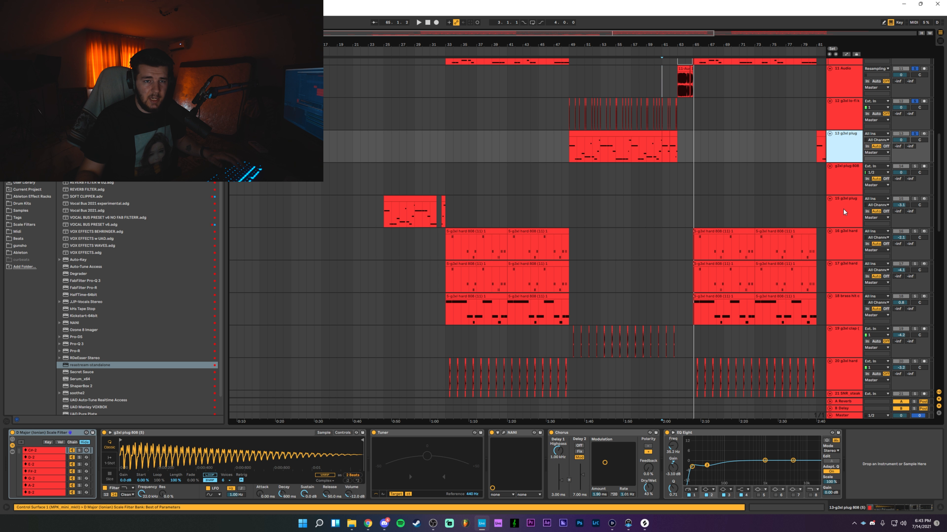
{"action": "left_click", "coordinate": [843, 217]}
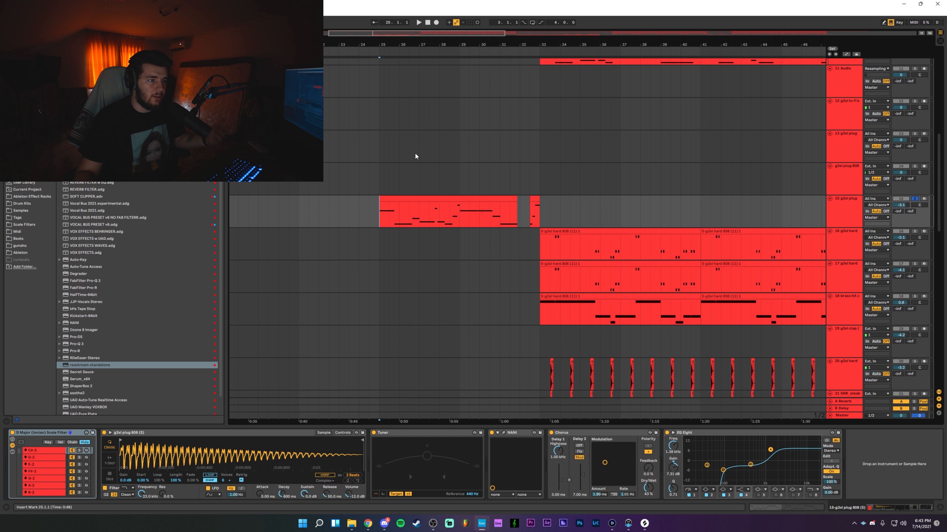
{"action": "key", "text": "space"}
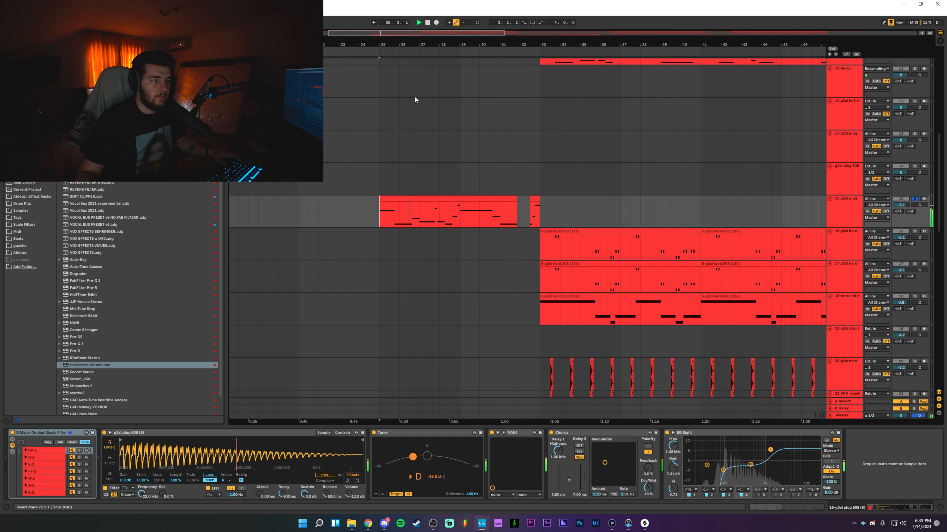
- Turn off the solo and play the full mix from bar 24.3 and again from the plug 808's gap at bar 32
{"action": "left_click", "coordinate": [370, 215]}
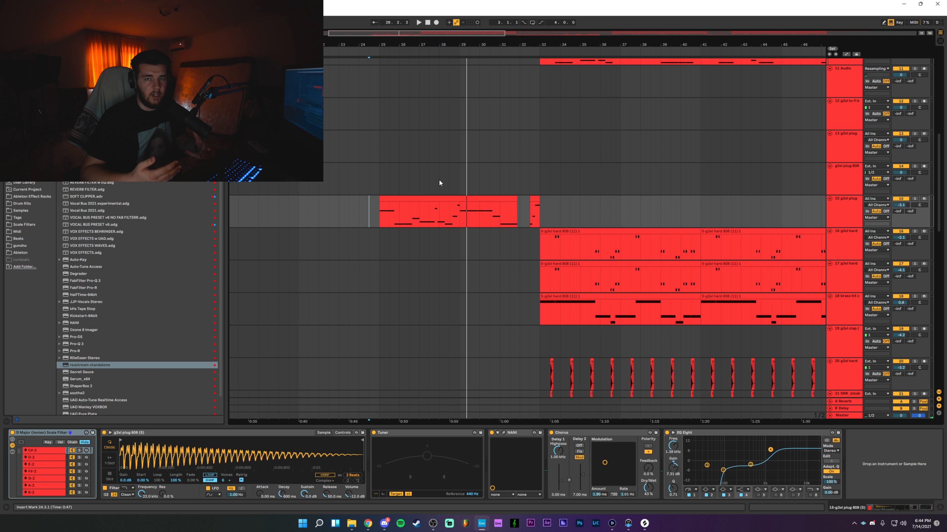
{"action": "left_click_drag", "start_coordinate": [520, 208], "coordinate": [538, 212]}
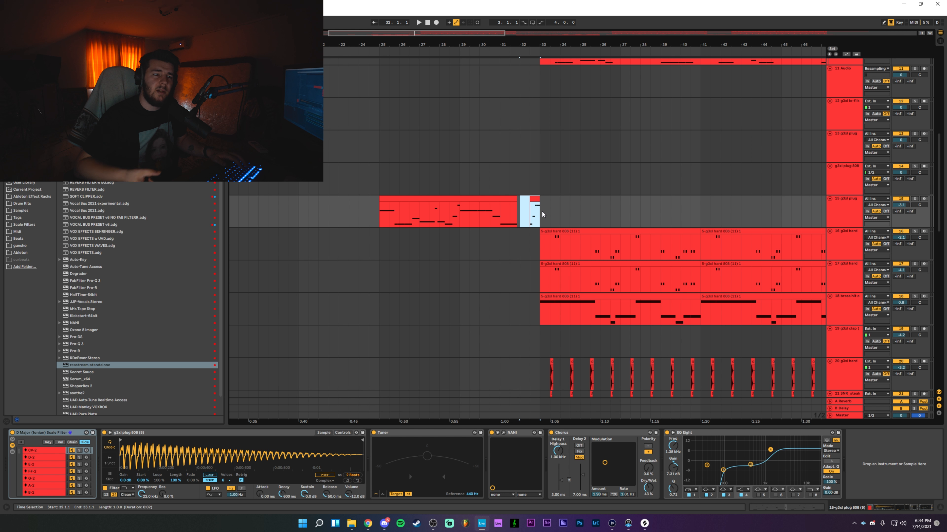
{"action": "key", "text": "space"}
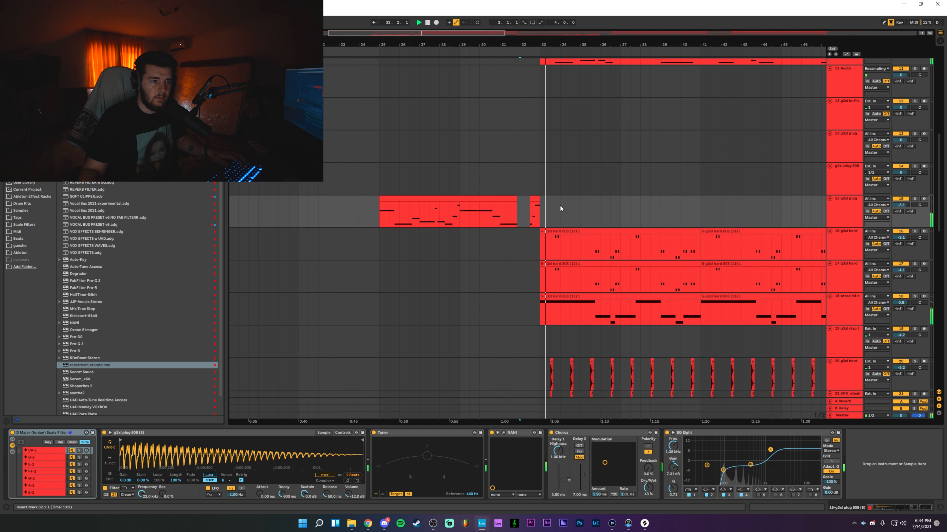
{"action": "key", "text": "space"}
{"action": "left_click", "coordinate": [530, 212]}
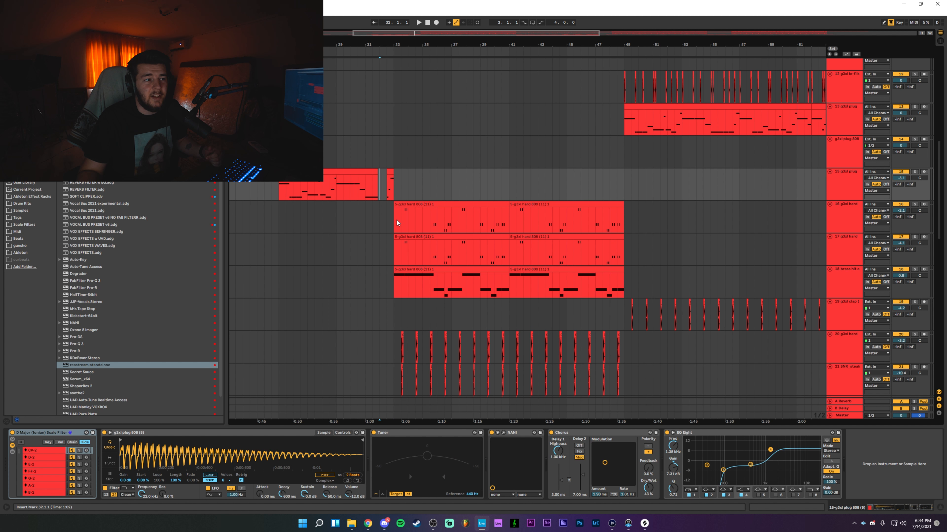
- Solo the hard 808 on track 16 and highlight the first hard 808 clips on tracks 16 and 17, bars 33 to 41
{"action": "left_click", "coordinate": [397, 220]}
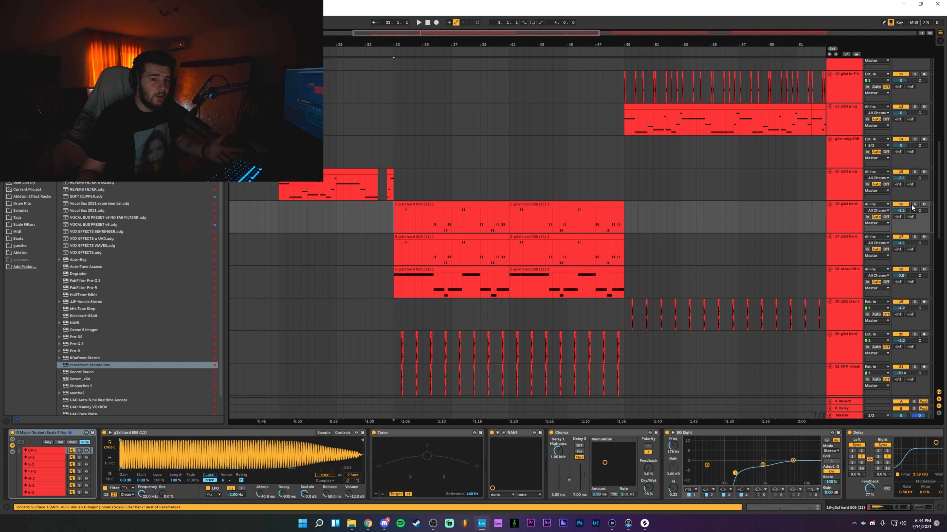
{"action": "left_click", "coordinate": [914, 204]}
{"action": "left_click_drag", "start_coordinate": [430, 46], "coordinate": [408, 168]}
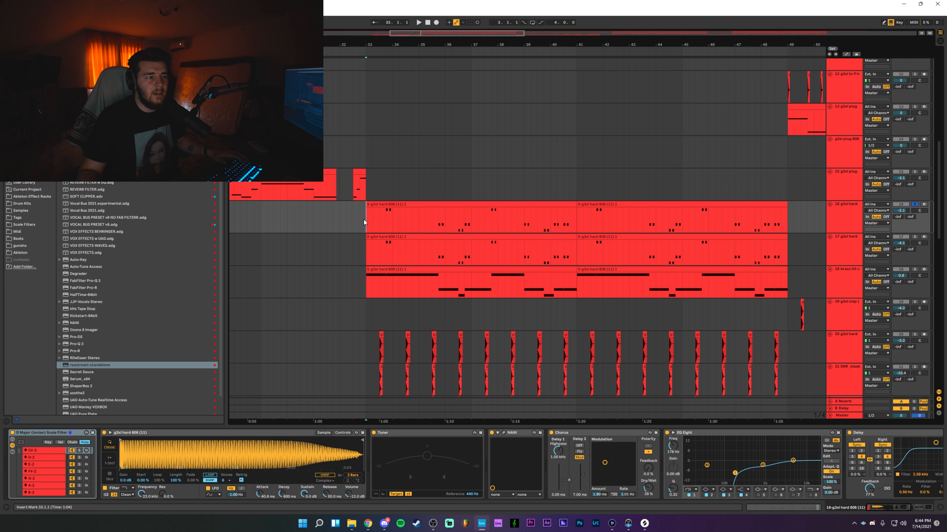
{"action": "left_click_drag", "start_coordinate": [364, 220], "coordinate": [629, 219]}
{"action": "left_click", "coordinate": [934, 506]}
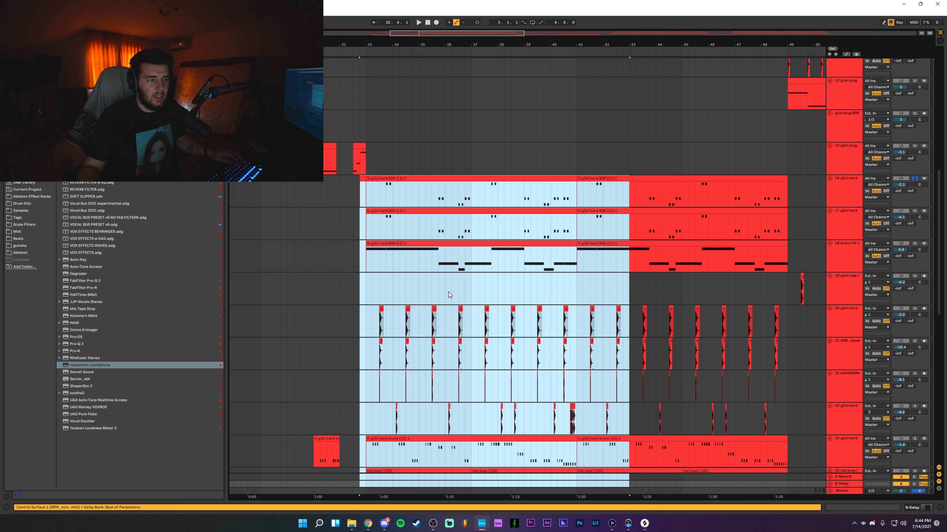
{"action": "left_click_drag", "start_coordinate": [366, 194], "coordinate": [576, 217]}
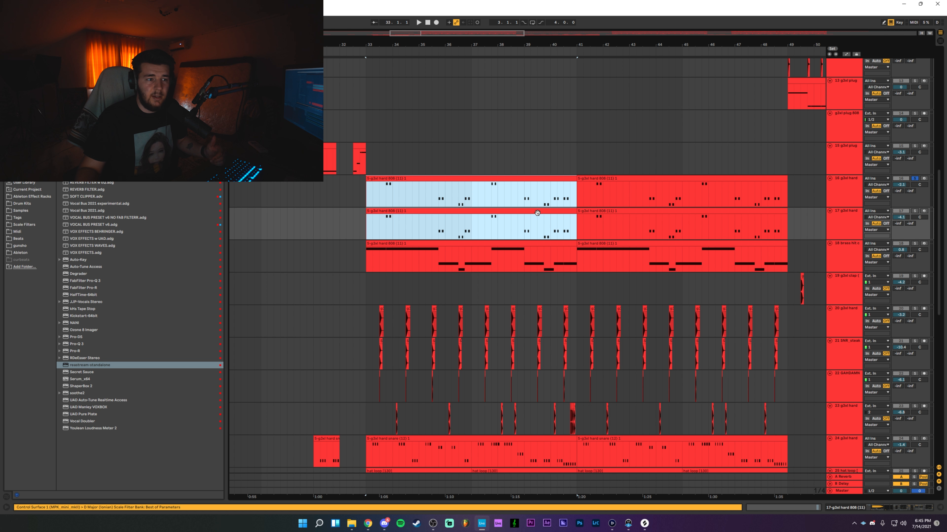
- Play the hard 808 layers on tracks 16 and 17 soloed together from bar 33, and again from bar 35.3
{"action": "left_click", "coordinate": [366, 225]}
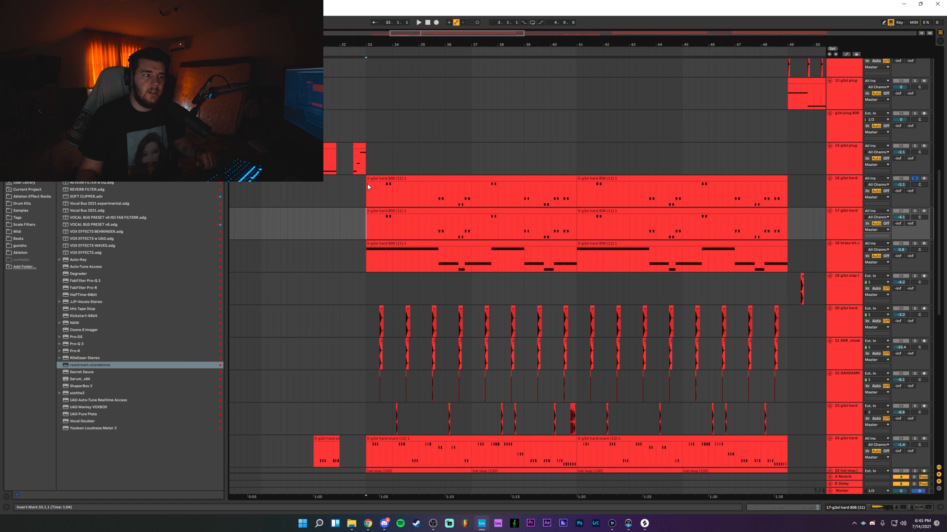
{"action": "key", "text": "space"}
{"action": "key", "text": "ctrl+alt+l"}
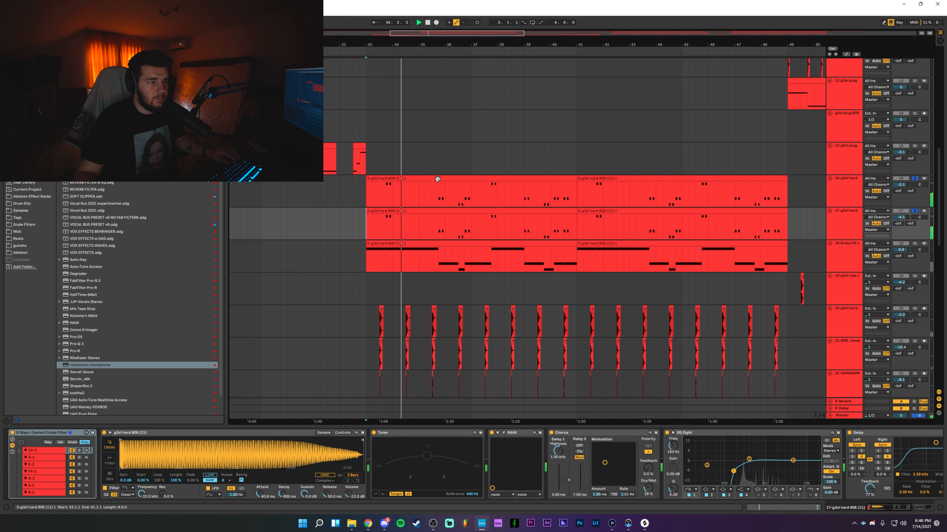
{"action": "left_click", "coordinate": [432, 186]}
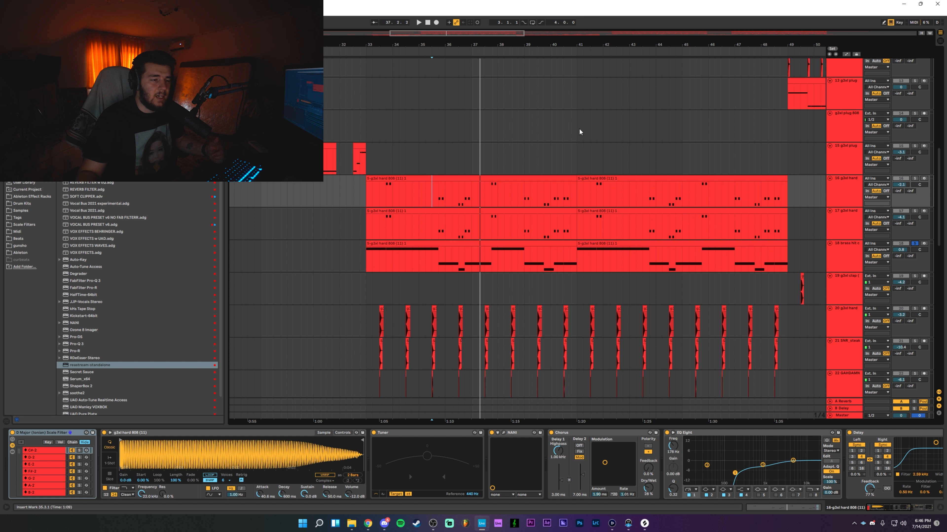
- Solo the brass hit on track 18, show its device chain, and play it from bar 33 and again from bar 35.4
{"action": "left_click", "coordinate": [366, 259]}
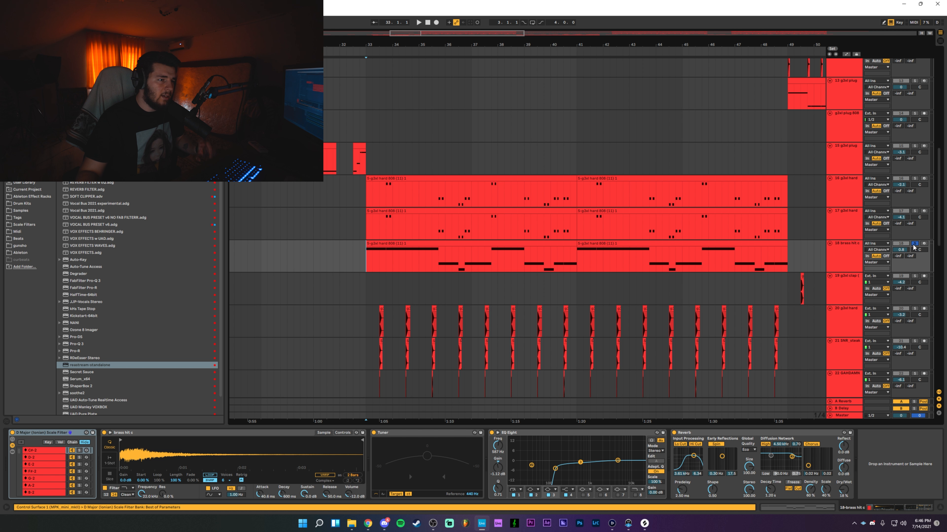
{"action": "left_click", "coordinate": [446, 244]}
{"action": "left_click", "coordinate": [366, 256]}
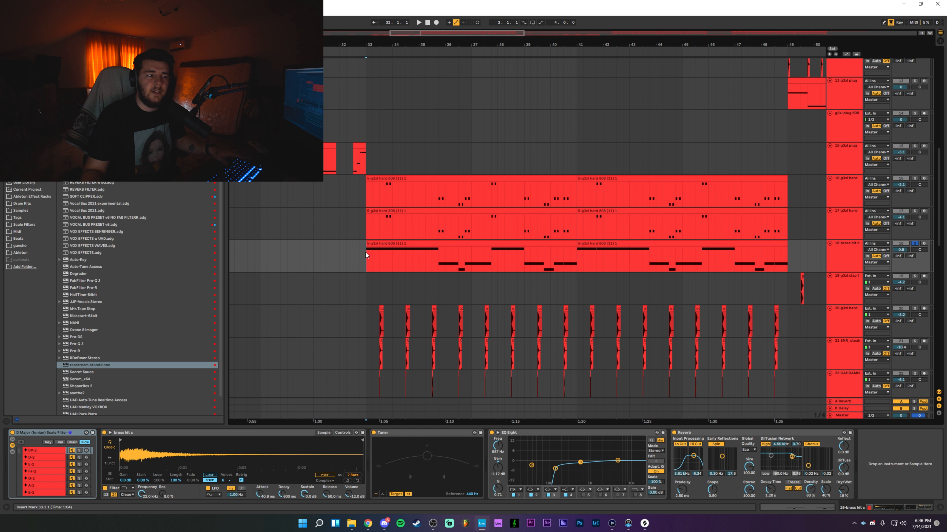
{"action": "key", "text": "space"}
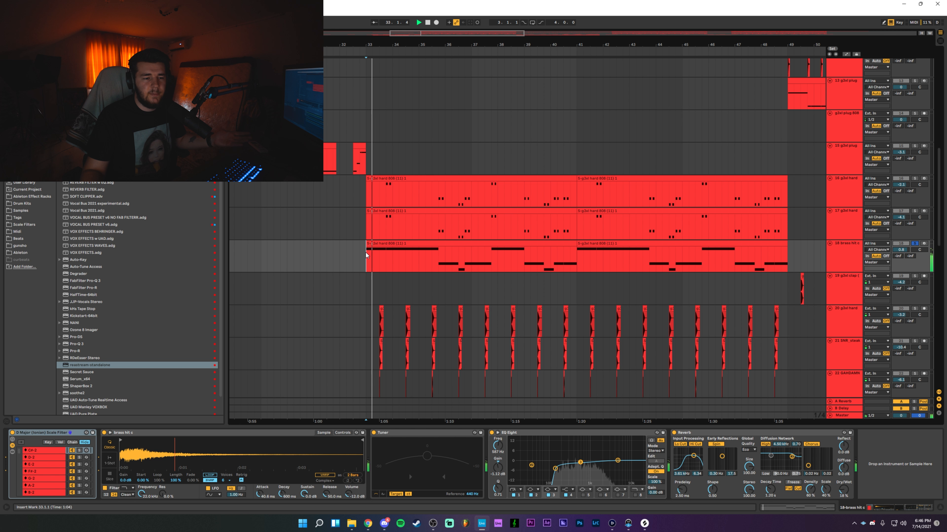
{"action": "left_click", "coordinate": [438, 261]}
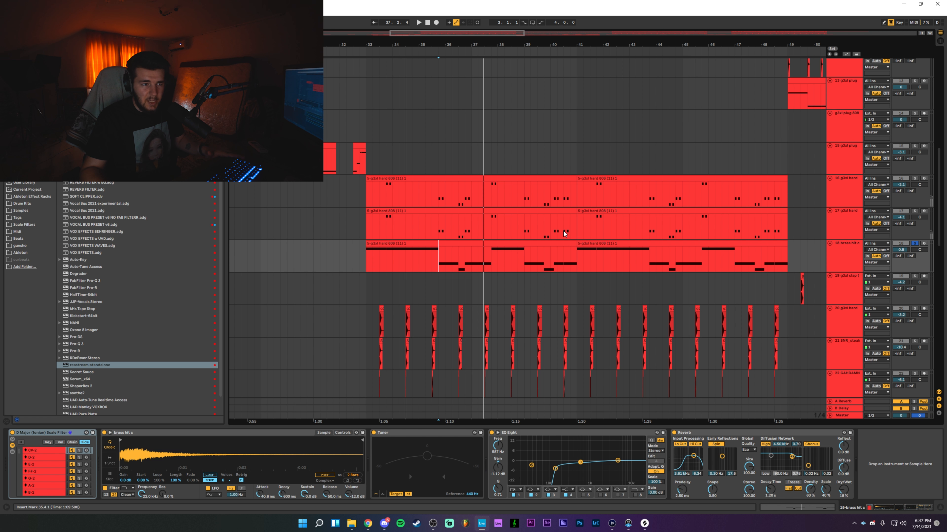
- Solo the clap on track 19, show its Reverb, and play it from bar 49
{"action": "left_click_drag", "start_coordinate": [597, 48], "coordinate": [593, 43]}
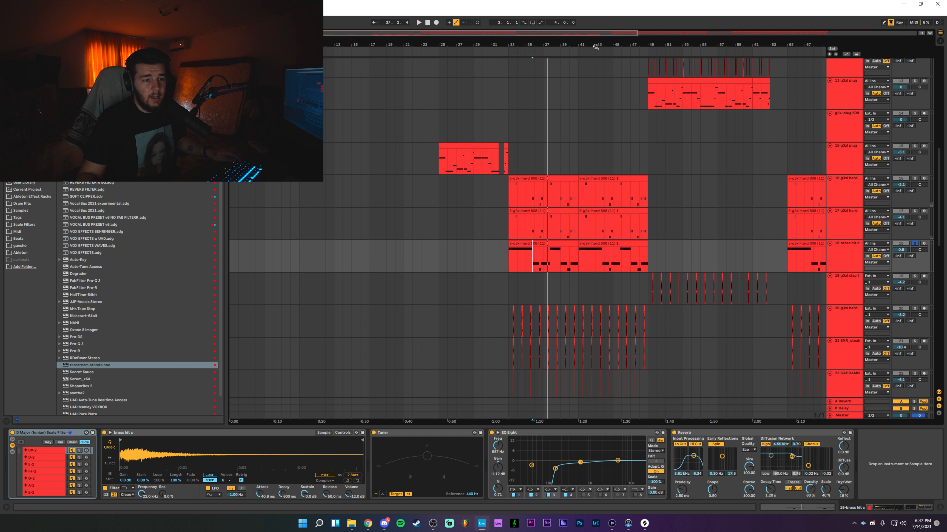
{"action": "left_click_drag", "start_coordinate": [649, 309], "coordinate": [599, 260]}
{"action": "left_click", "coordinate": [453, 235]}
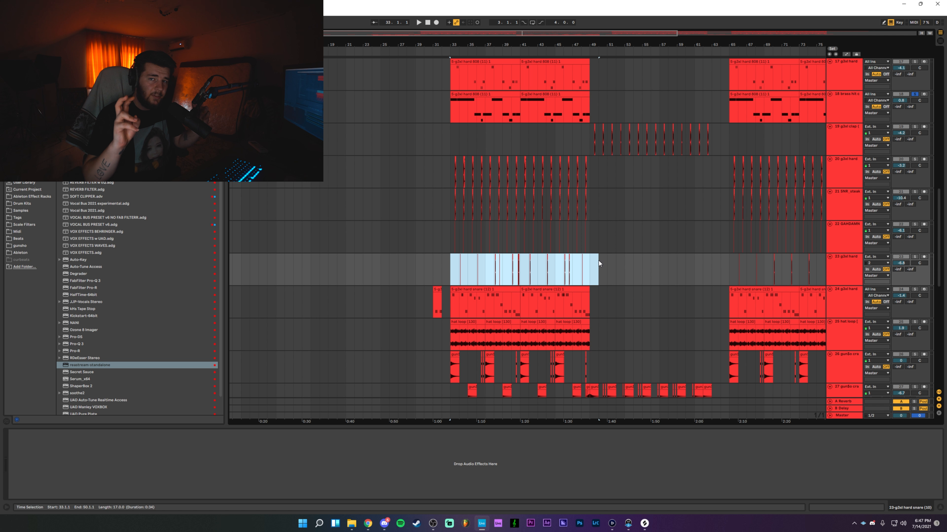
{"action": "left_click", "coordinate": [595, 149]}
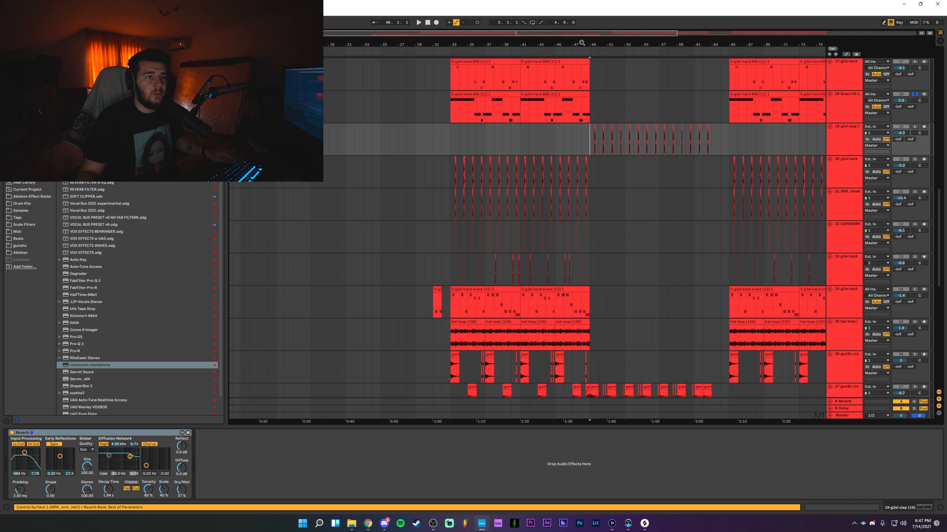
{"action": "left_click_drag", "start_coordinate": [583, 44], "coordinate": [521, 112]}
{"action": "scroll", "coordinate": [519, 128], "scroll_direction": "up", "scroll_amount": 1}
{"action": "left_click_drag", "start_coordinate": [613, 41], "coordinate": [604, 22]}
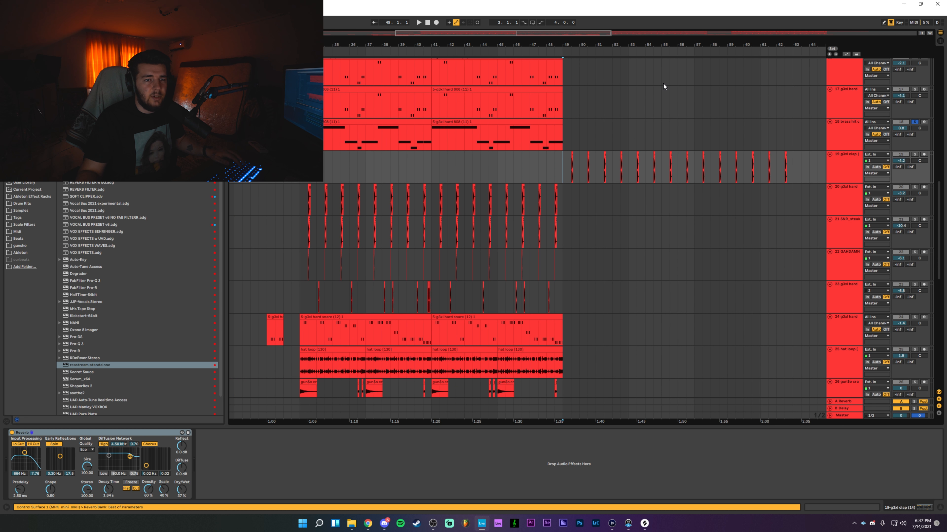
{"action": "left_click", "coordinate": [914, 154]}
{"action": "key", "text": "space"}
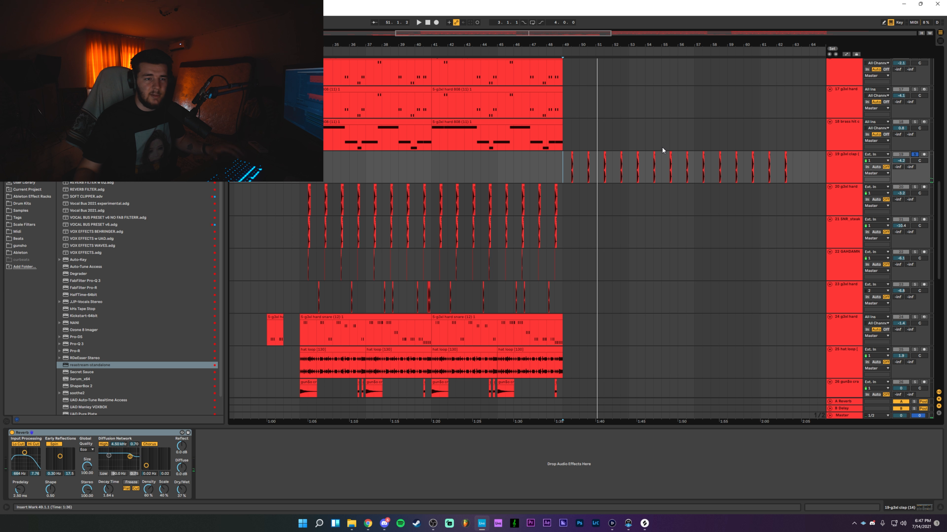
- Solo the snare layers on tracks 20 to 23 together, play them from bar 33, and locate the first snare hit at bar 33.3
{"action": "left_click", "coordinate": [297, 202]}
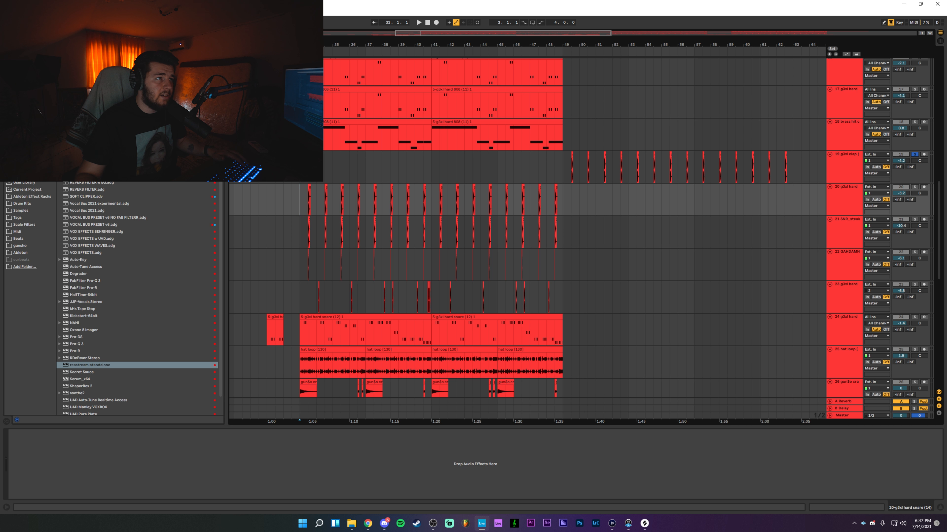
{"action": "scroll", "coordinate": [297, 202], "scroll_direction": "up", "scroll_amount": 3, "text": "ctrl"}
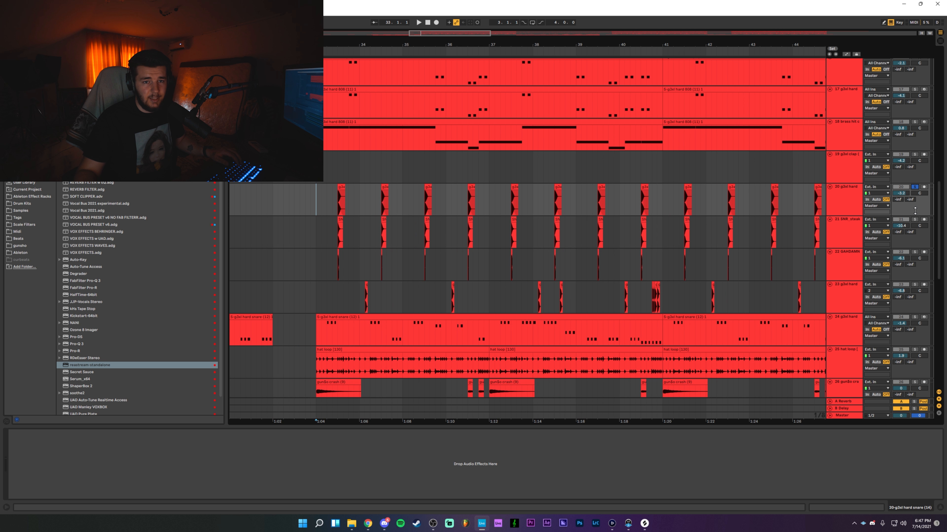
{"action": "left_click", "coordinate": [914, 252]}
{"action": "key", "text": "space"}
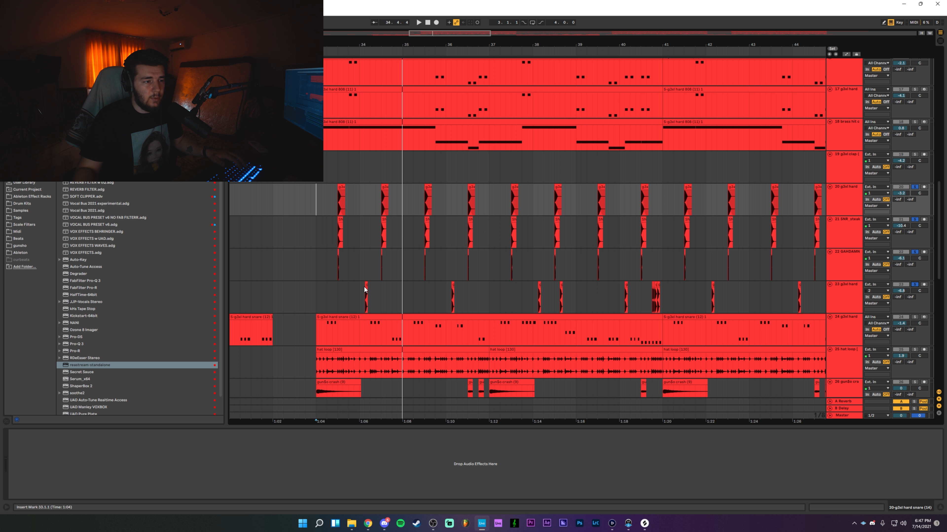
{"action": "left_click_drag", "start_coordinate": [364, 287], "coordinate": [376, 300]}
{"action": "left_click", "coordinate": [393, 289]}
{"action": "left_click", "coordinate": [336, 205]}
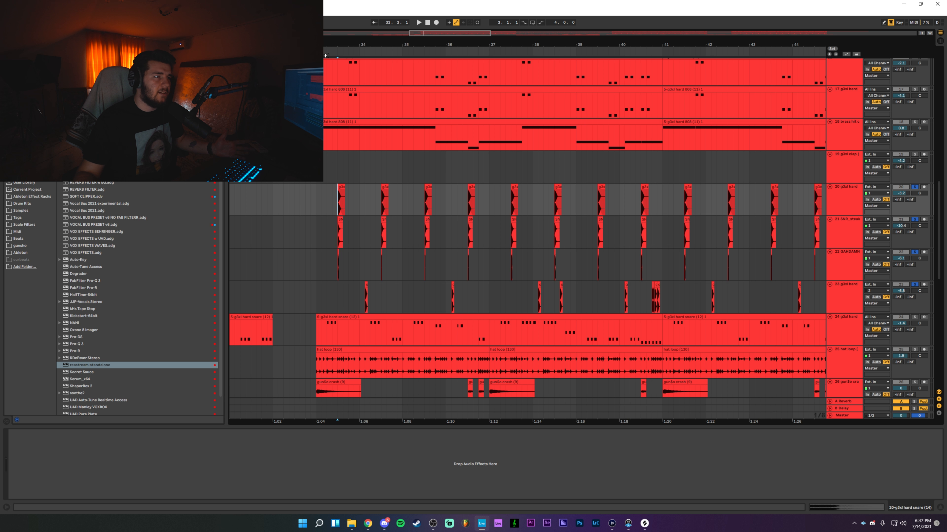
{"action": "scroll", "coordinate": [325, 45], "scroll_direction": "up", "scroll_amount": 5}
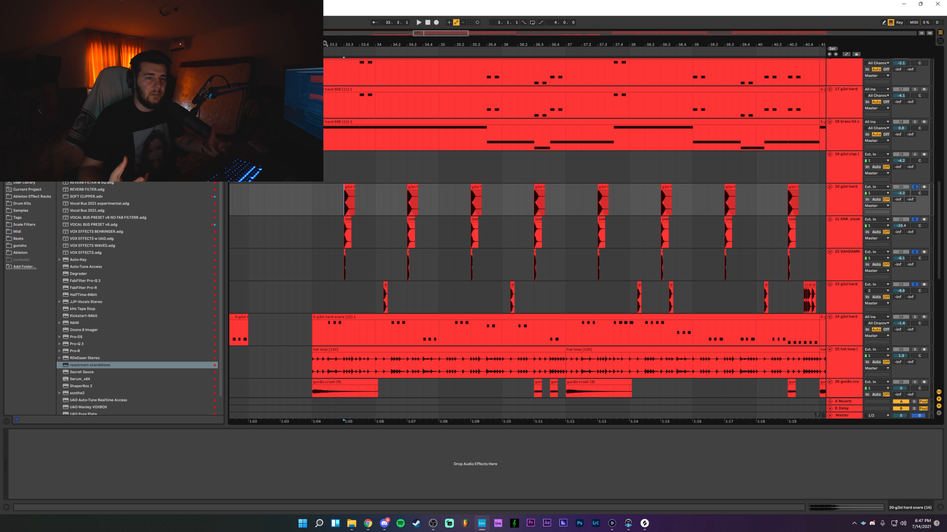
- Solo the melodic hard snare on track 24, show its device chain, and play it from bar 33
{"action": "left_click", "coordinate": [313, 326]}
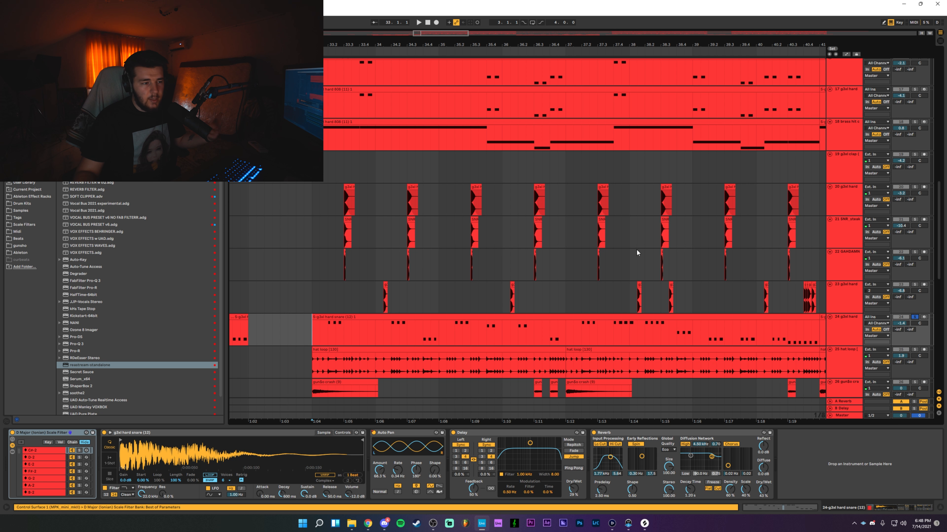
{"action": "key", "text": "space"}
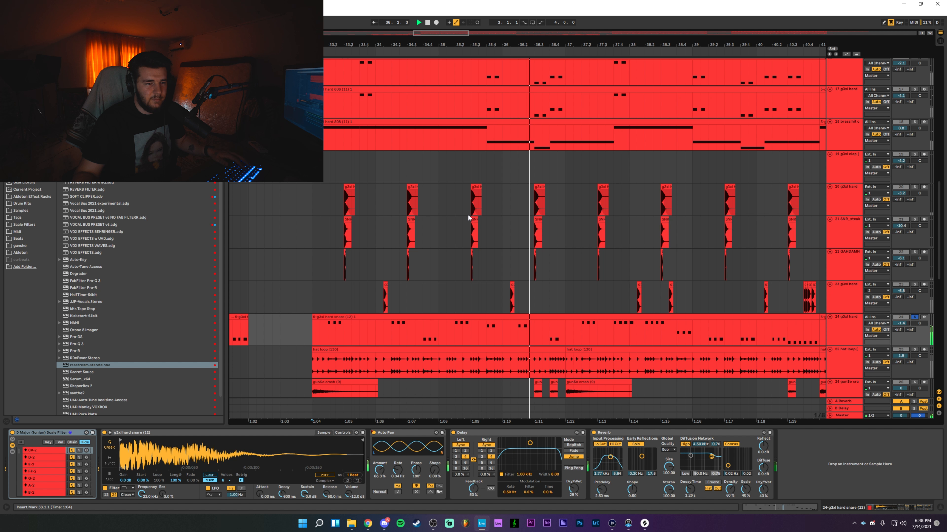
{"action": "key", "text": "space"}
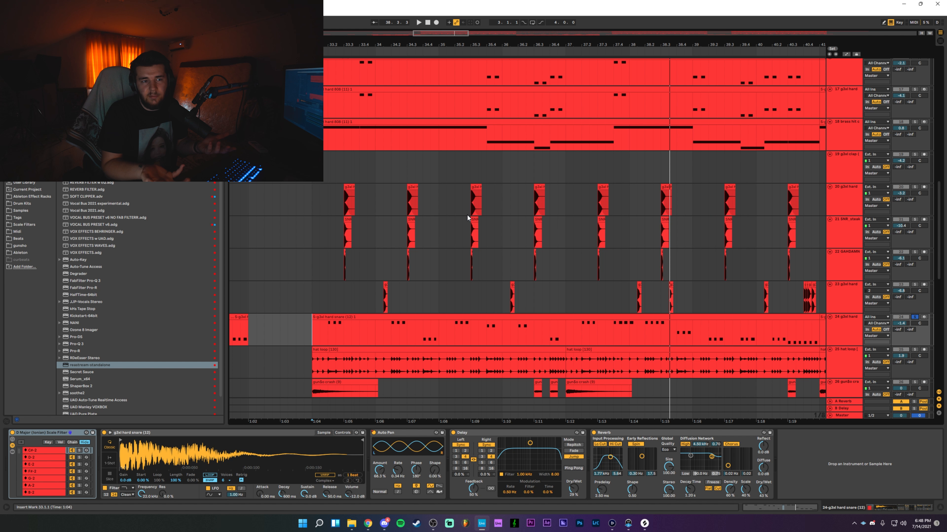
- Solo the hat loop on track 25 and play it from bar 33
{"action": "scroll", "coordinate": [467, 218], "scroll_direction": "down", "scroll_amount": 3}
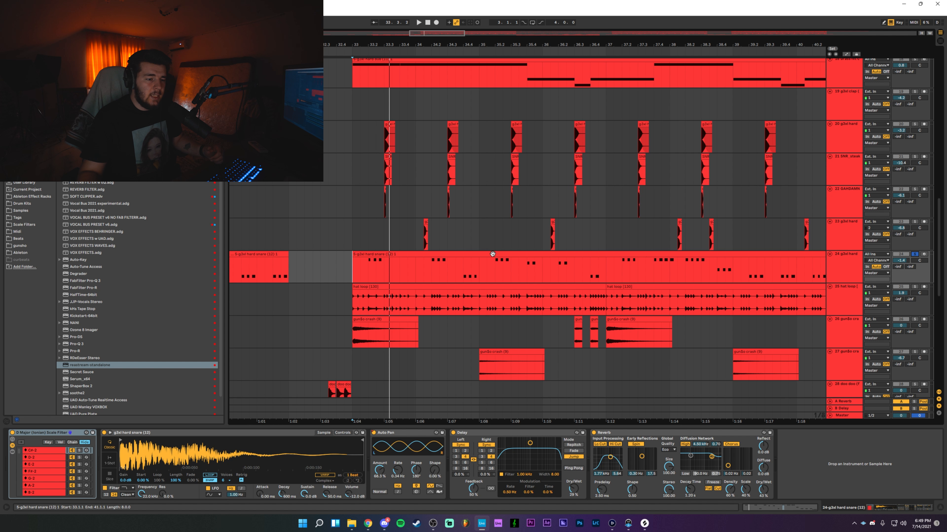
{"action": "left_click", "coordinate": [372, 251]}
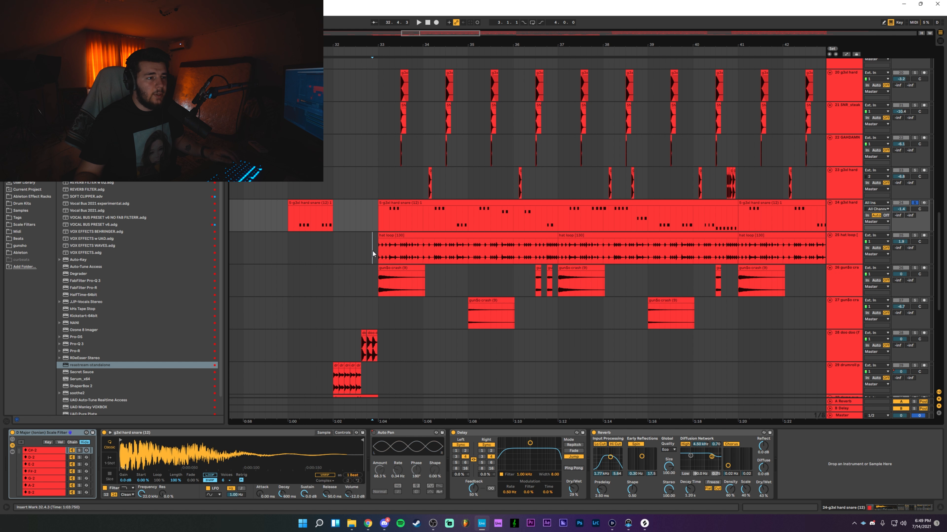
{"action": "left_click", "coordinate": [378, 251]}
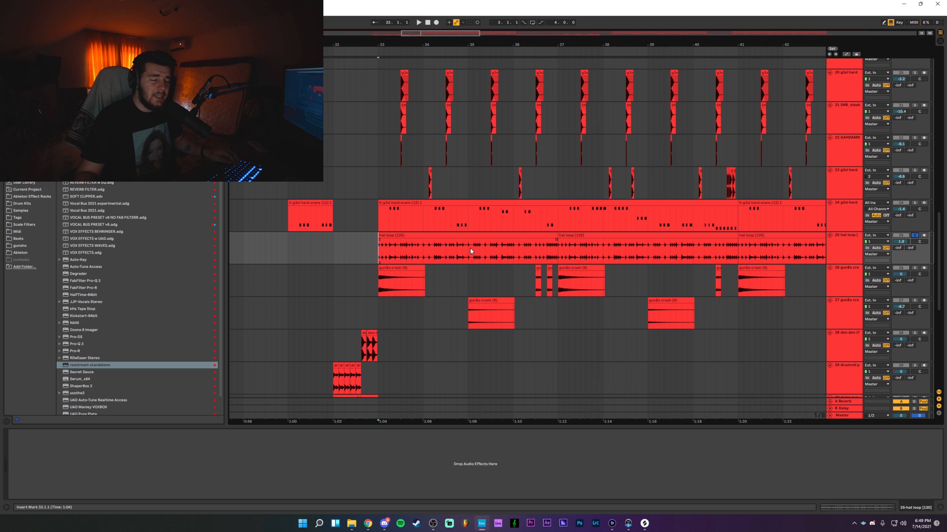
{"action": "key", "text": "space"}
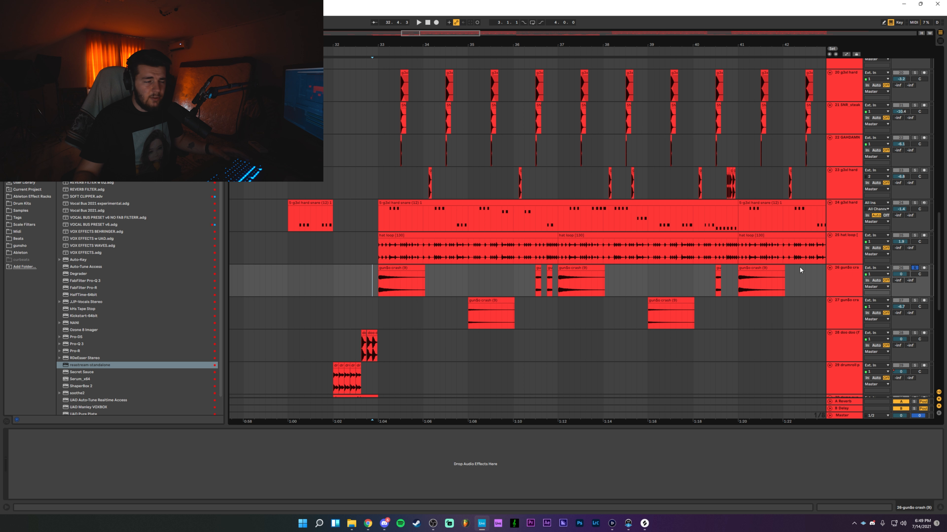
- Play the soloed crash on track 26 from just before bar 33, and again from just before its short chops in bar 36
{"action": "key", "text": "space"}
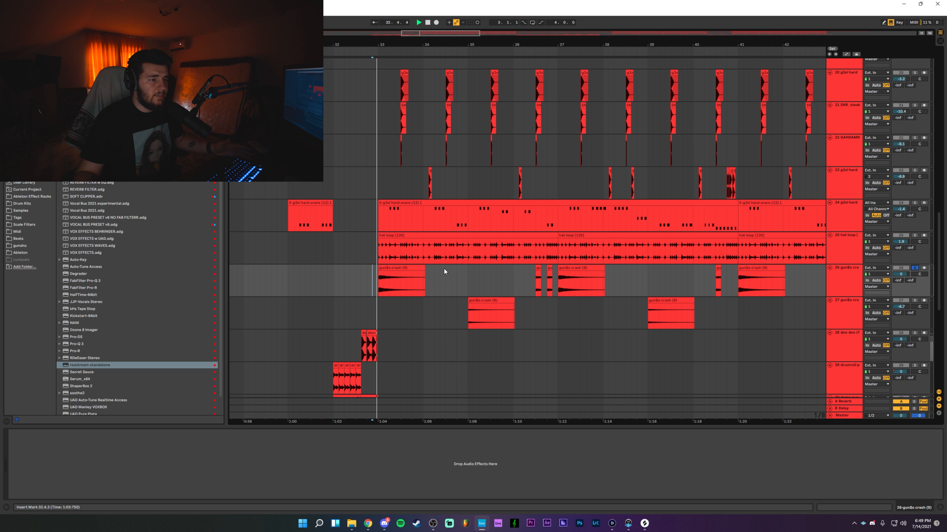
{"action": "left_click", "coordinate": [530, 277]}
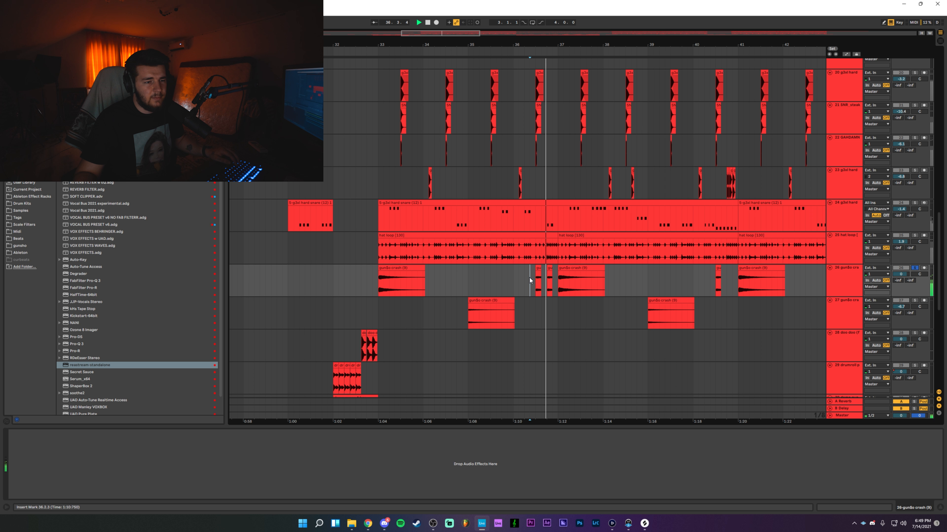
{"action": "key", "text": "space"}
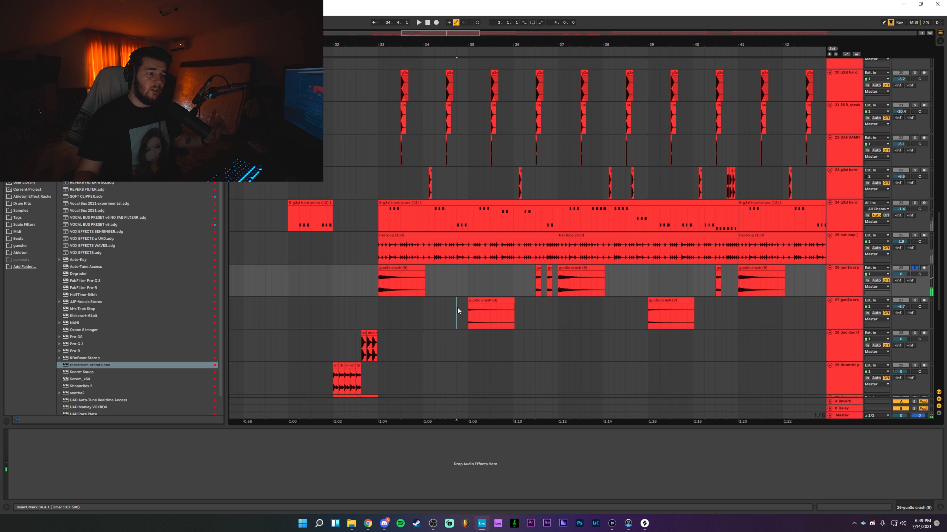
- Solo the reverbed crash on track 27 together with track 26, and play both from bar 33 and again from bar 34.4
{"action": "left_click", "coordinate": [457, 308]}
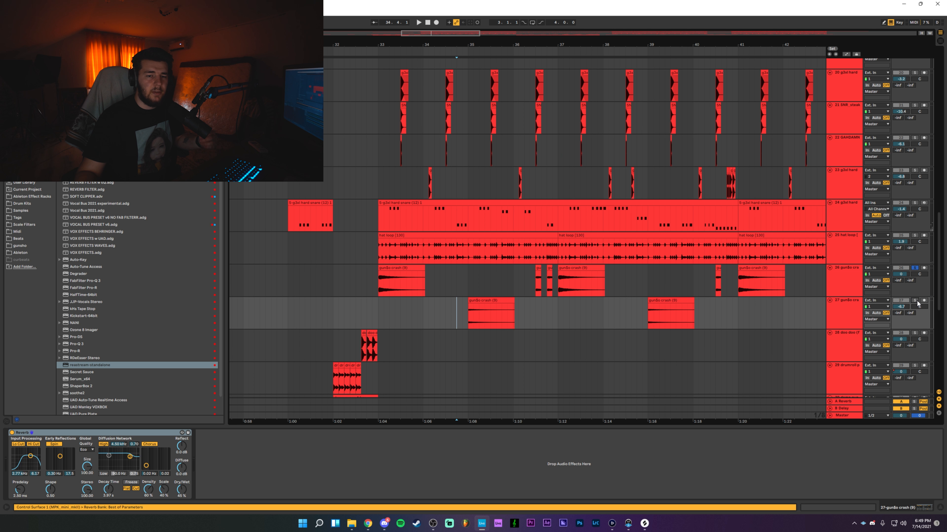
{"action": "left_click", "coordinate": [376, 309]}
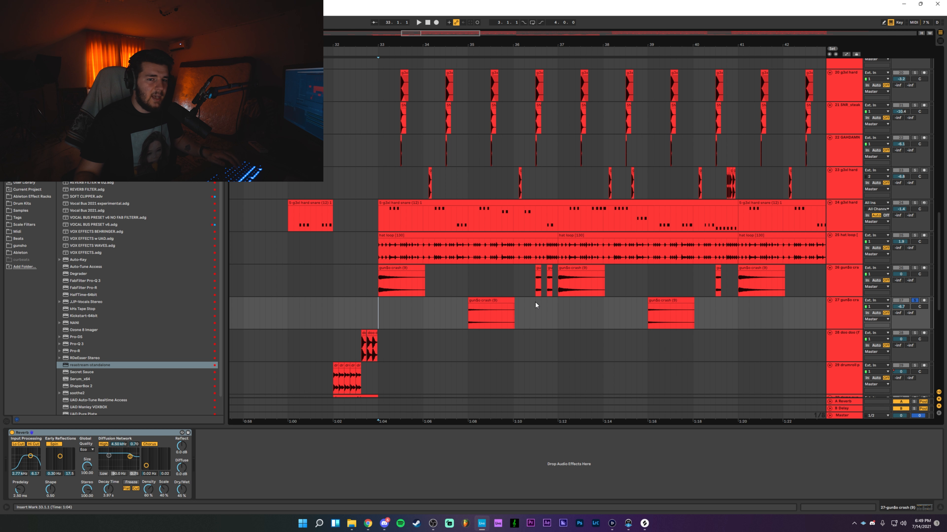
{"action": "key", "text": "space"}
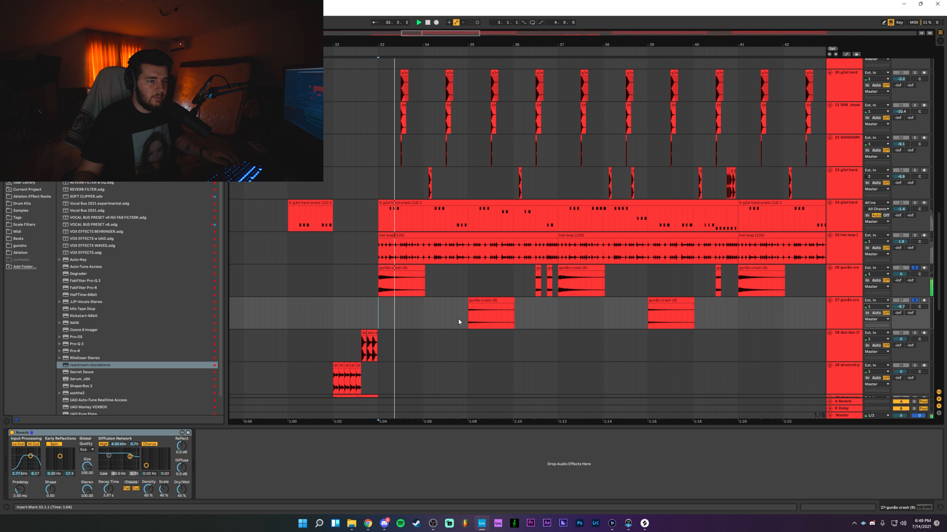
{"action": "left_click", "coordinate": [456, 318]}
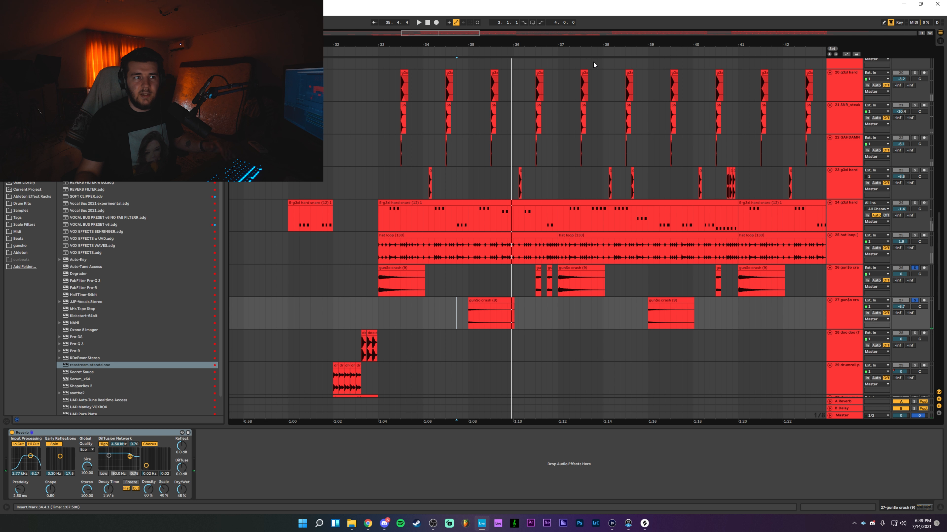
- Play the soloed crashes on tracks 26 and 27 from bar 47, following them into the more closely spaced section
{"action": "left_click_drag", "start_coordinate": [574, 44], "coordinate": [573, 24]}
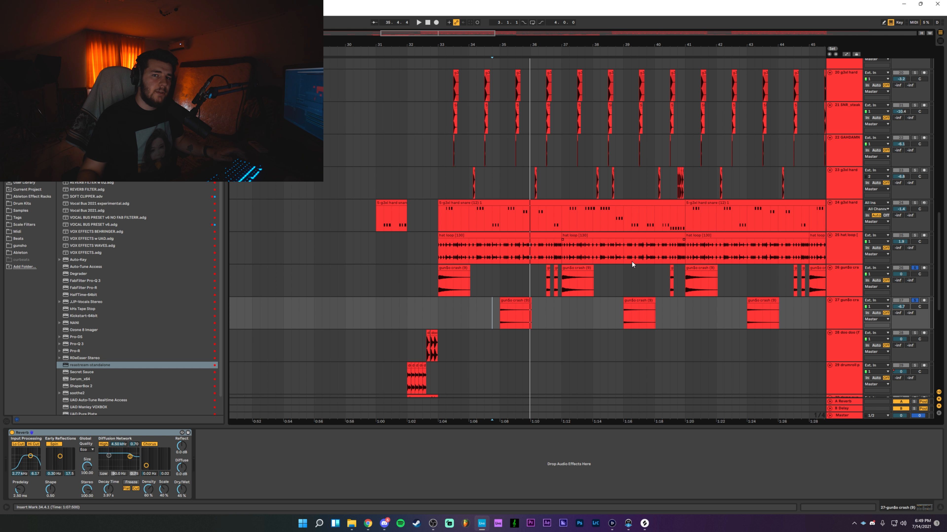
{"action": "left_click_drag", "start_coordinate": [638, 265], "coordinate": [527, 274]}
{"action": "left_click_drag", "start_coordinate": [732, 266], "coordinate": [554, 293]}
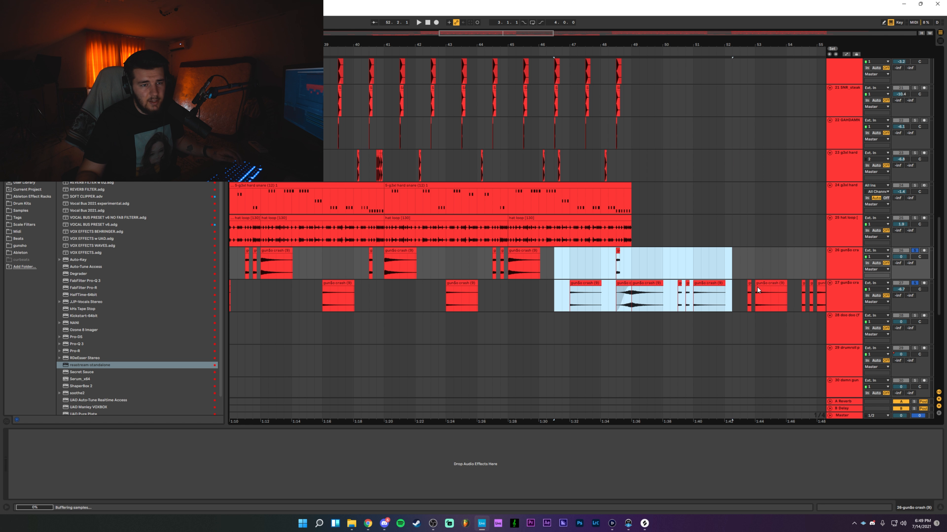
{"action": "left_click", "coordinate": [757, 287]}
{"action": "left_click", "coordinate": [562, 266]}
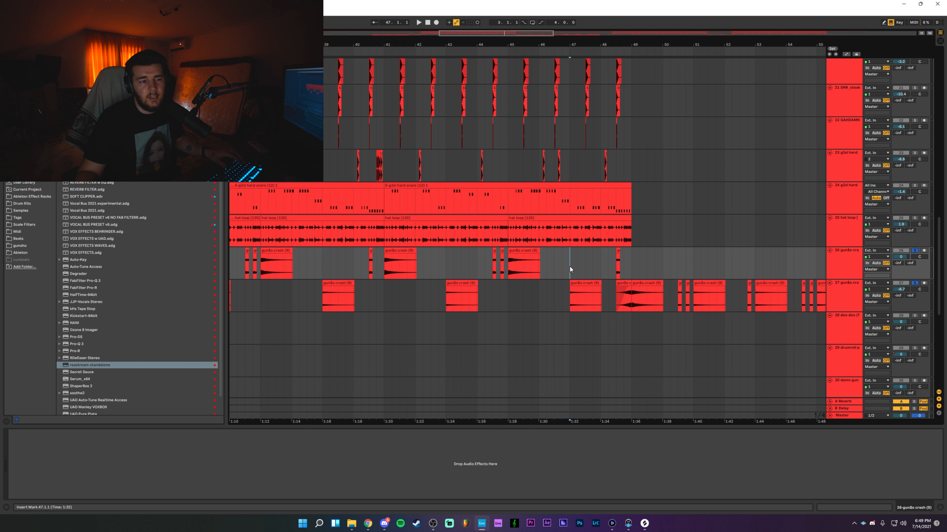
{"action": "key", "text": "space"}
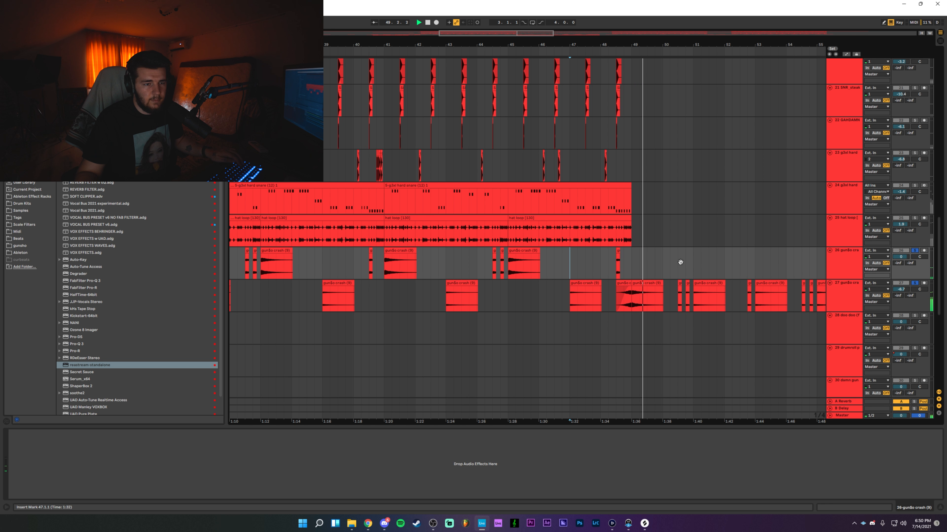
{"action": "left_click_drag", "start_coordinate": [676, 262], "coordinate": [568, 260]}
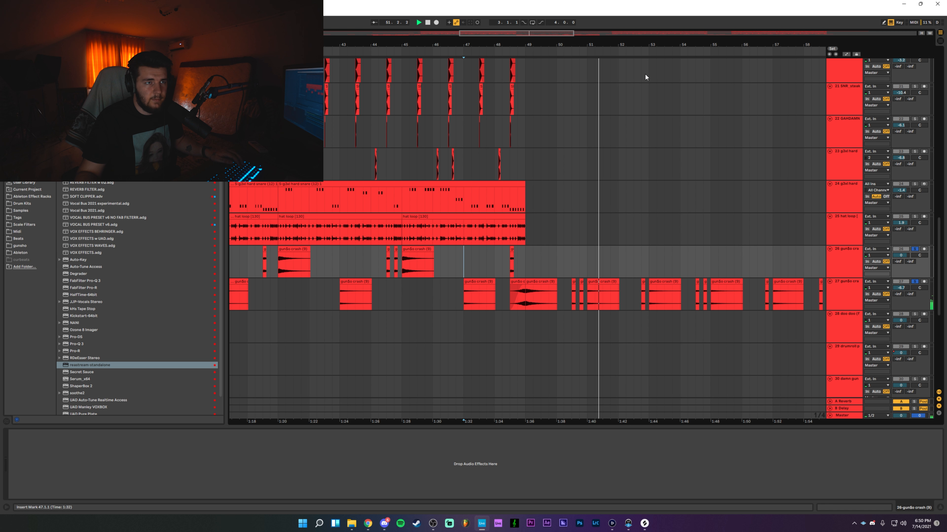
{"action": "left_click_drag", "start_coordinate": [604, 42], "coordinate": [605, 22]}
{"action": "key", "text": "space"}
- Solo the drum fills on tracks 28, 29 and 30 and play them from bar 32
{"action": "left_click_drag", "start_coordinate": [758, 307], "coordinate": [297, 269]}
{"action": "left_click_drag", "start_coordinate": [790, 291], "coordinate": [525, 272]}
{"action": "left_click_drag", "start_coordinate": [394, 255], "coordinate": [719, 268]}
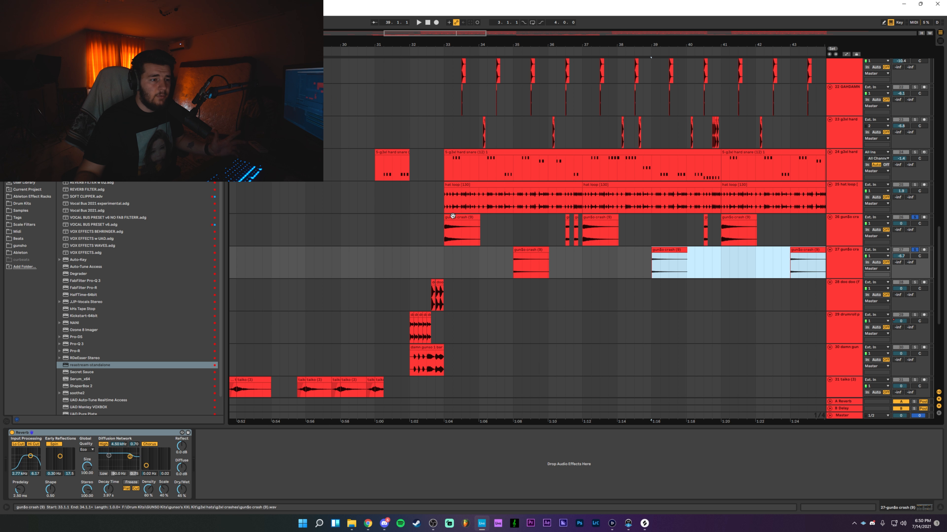
{"action": "left_click", "coordinate": [412, 301]}
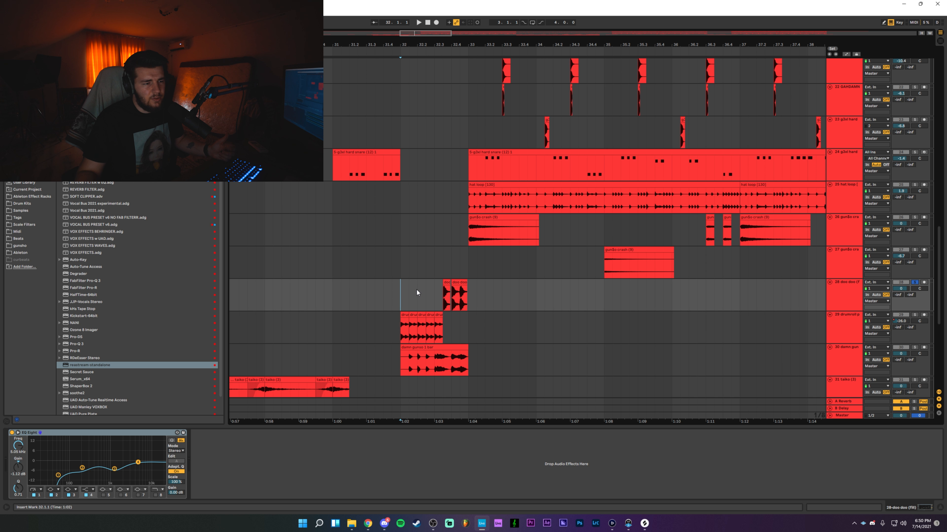
{"action": "left_click", "coordinate": [426, 294]}
{"action": "key", "text": "space"}
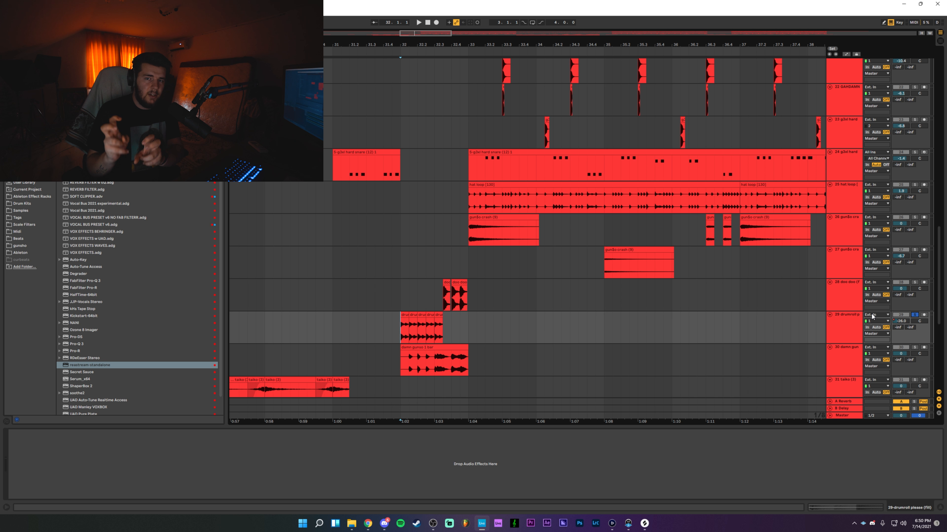
{"action": "key", "text": "space"}
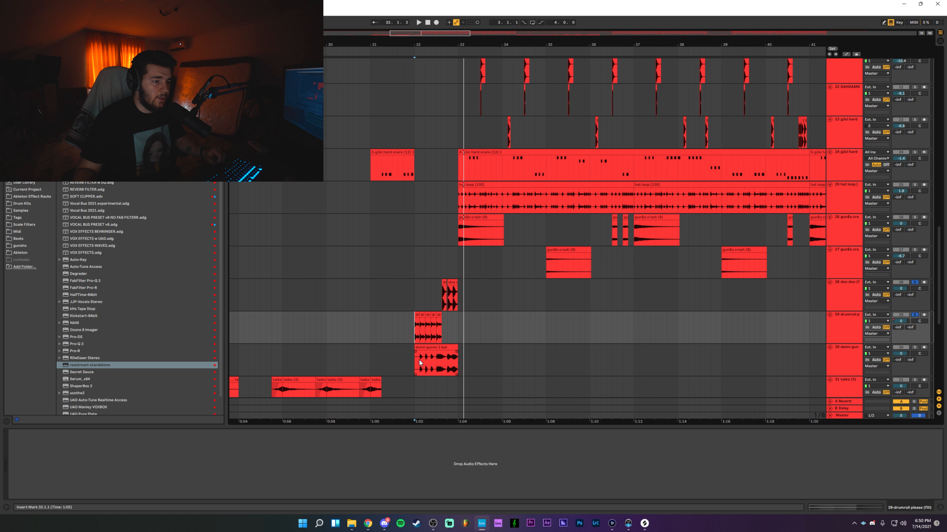
{"action": "left_click", "coordinate": [420, 360]}
{"action": "left_click", "coordinate": [414, 360]}
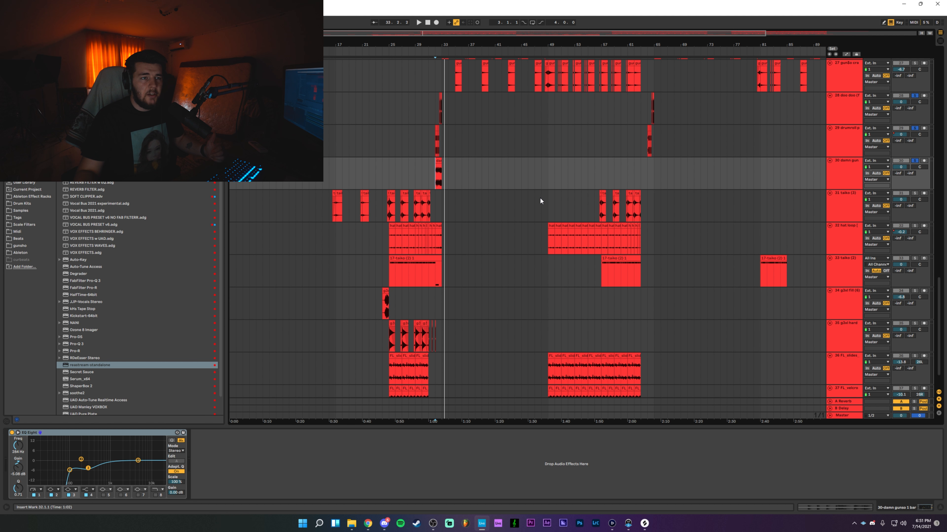
- Solo the taiko hits on track 31 and play them from bar 16.3, and again from bar 24.3
{"action": "left_click_drag", "start_coordinate": [552, 47], "coordinate": [478, 45]}
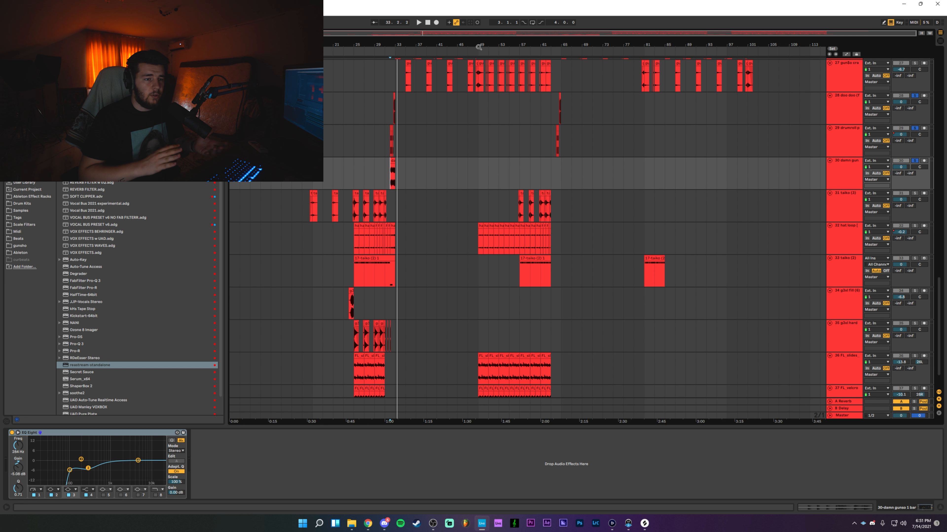
{"action": "left_click_drag", "start_coordinate": [479, 47], "coordinate": [360, 50]}
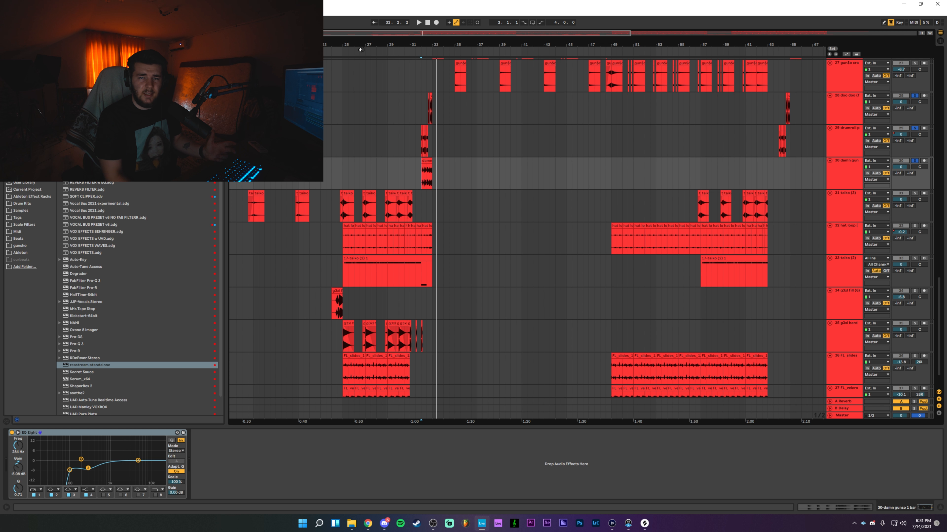
{"action": "left_click_drag", "start_coordinate": [337, 46], "coordinate": [337, 85]}
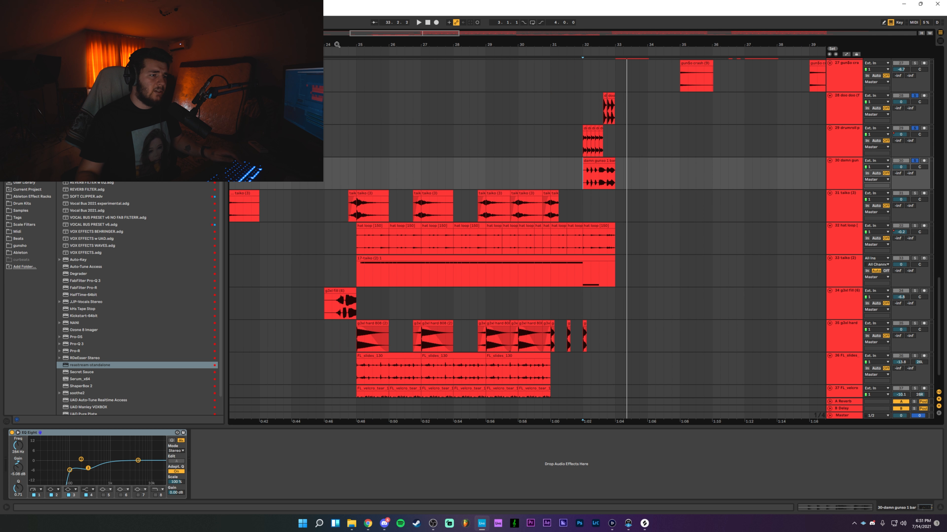
{"action": "left_click_drag", "start_coordinate": [358, 199], "coordinate": [384, 197]}
{"action": "left_click_drag", "start_coordinate": [384, 44], "coordinate": [380, 85]}
{"action": "left_click", "coordinate": [791, 197]}
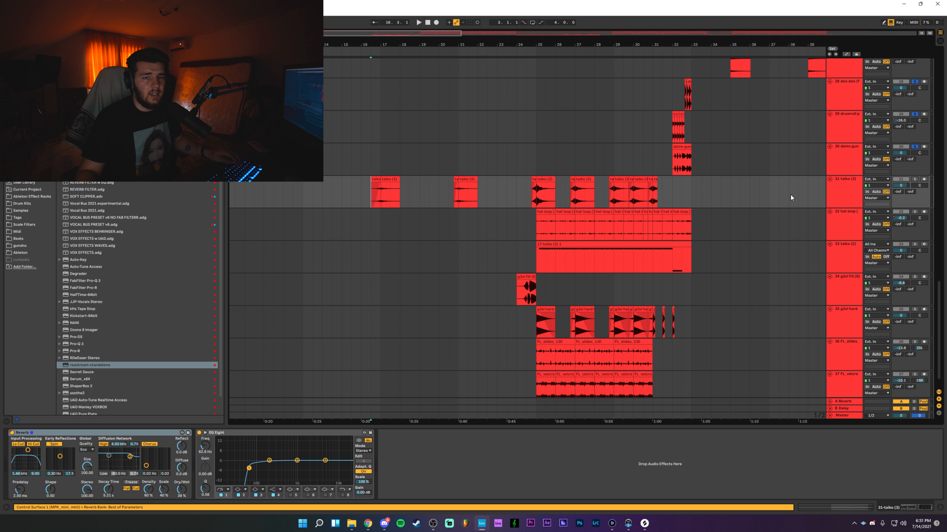
{"action": "left_click", "coordinate": [916, 179]}
{"action": "key", "text": "space"}
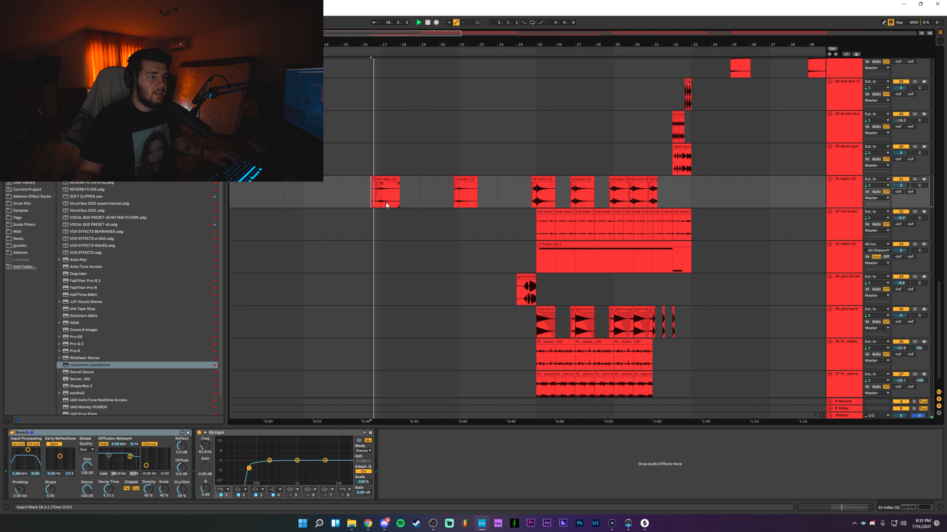
{"action": "left_click", "coordinate": [915, 180]}
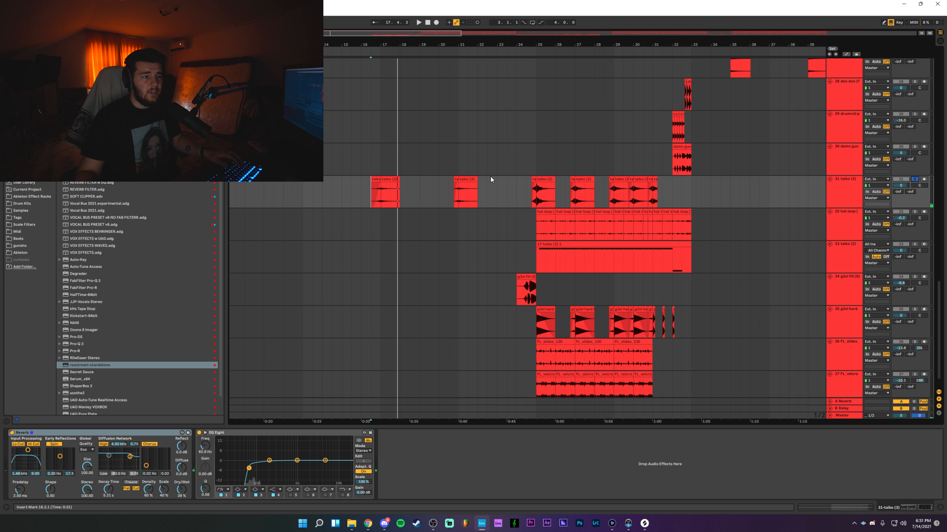
{"action": "key", "text": "space"}
{"action": "left_click", "coordinate": [449, 193]}
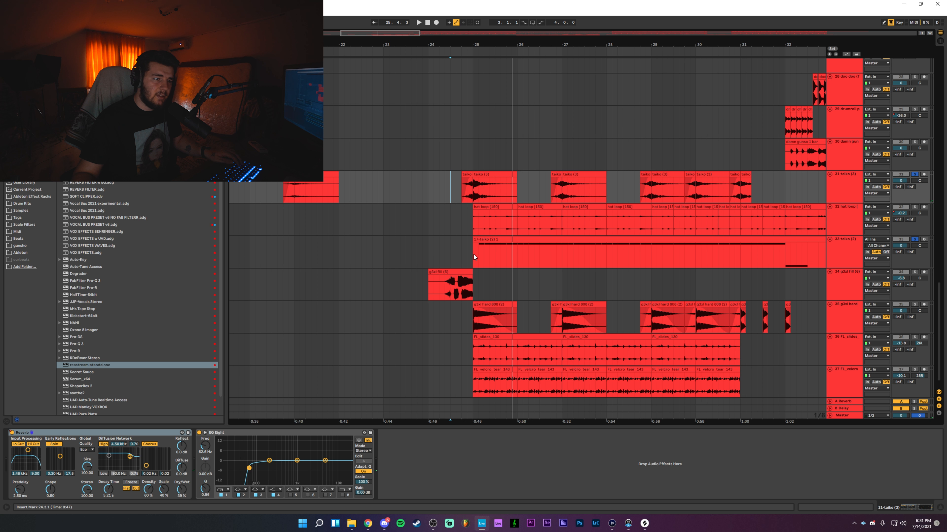
- Show the device chain of the taiko instrument on track 33, solo it, and play it from bar 25
{"action": "left_click", "coordinate": [473, 253]}
{"action": "scroll", "coordinate": [434, 250], "scroll_direction": "right", "scroll_amount": 1}
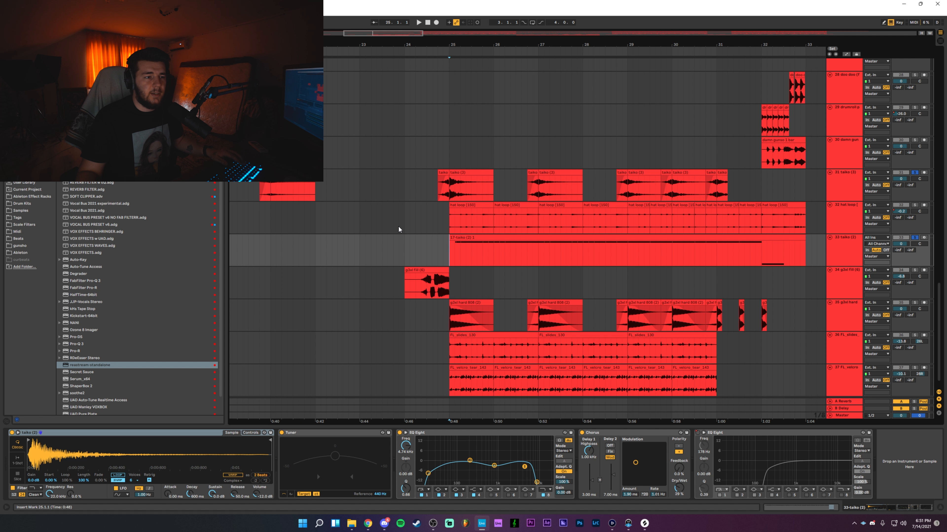
{"action": "left_click", "coordinate": [438, 244]}
{"action": "key", "text": "space"}
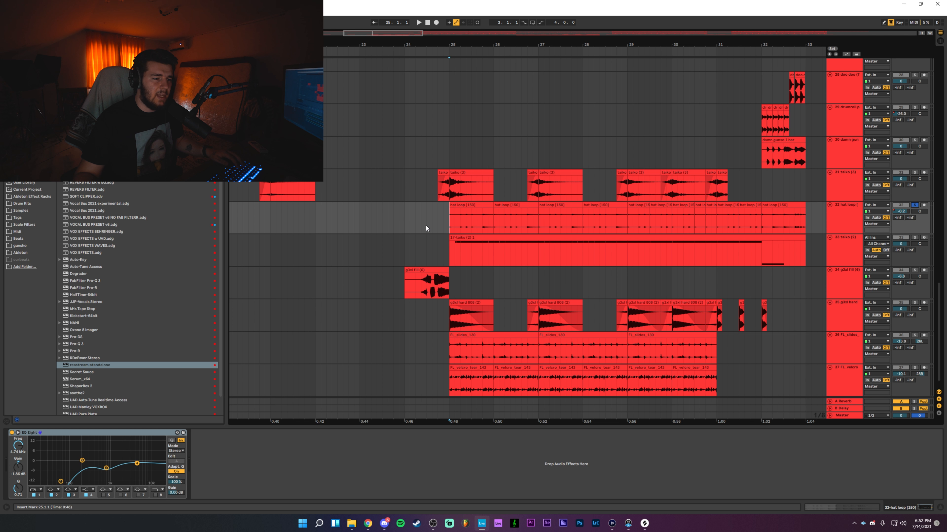
- Play the soloed hat loop on track 32 together with the taikos on tracks 31 and 33 from bar 25
{"action": "key", "text": "space"}
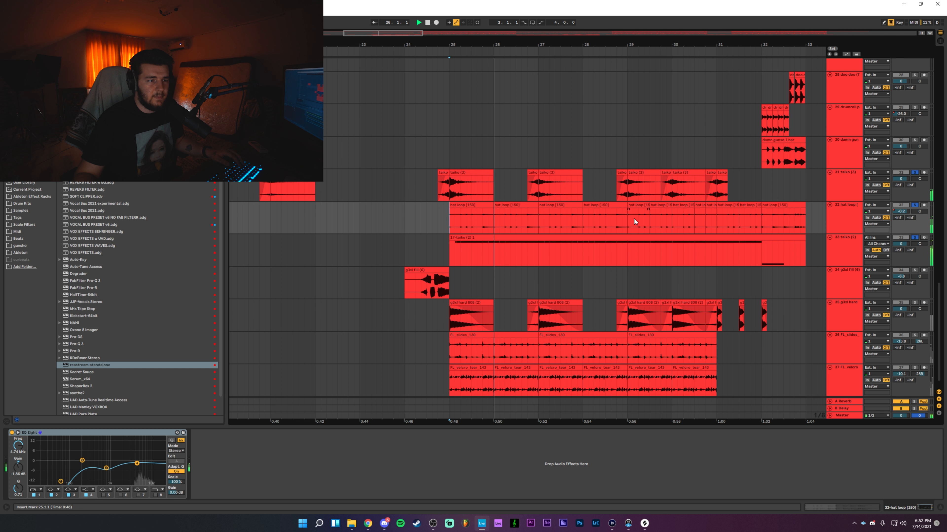
{"action": "scroll", "coordinate": [552, 259], "scroll_direction": "down", "scroll_amount": 1}
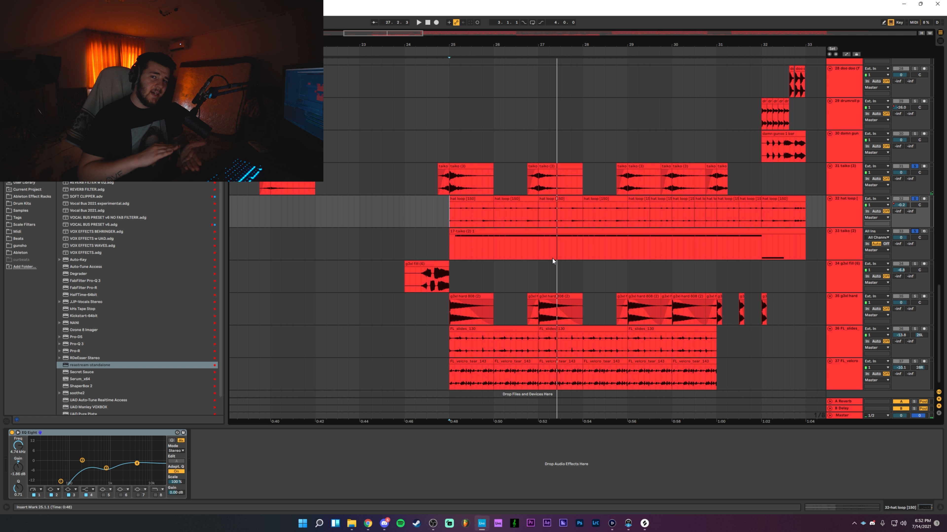
{"action": "key", "text": "space"}
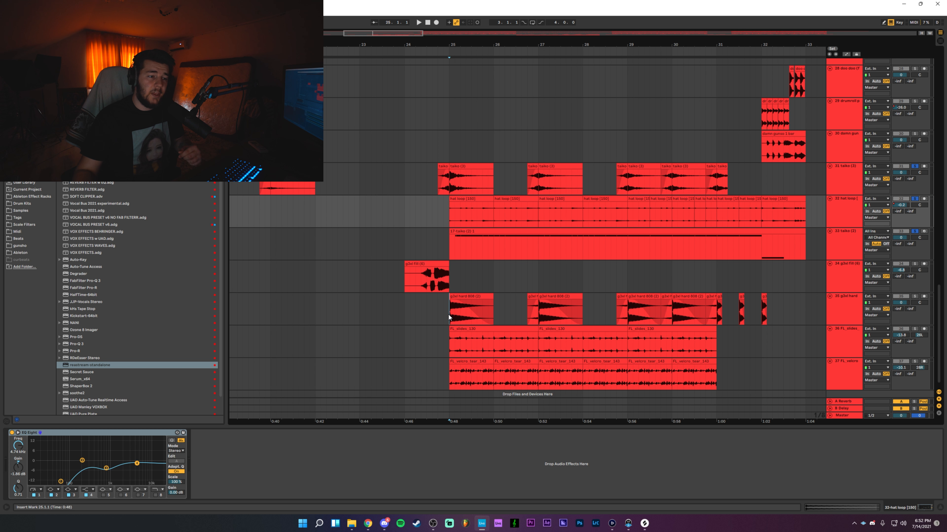
- Show the device chain of the hard 808 on track 35, solo that track, and play it from bar 25
{"action": "left_click", "coordinate": [500, 308]}
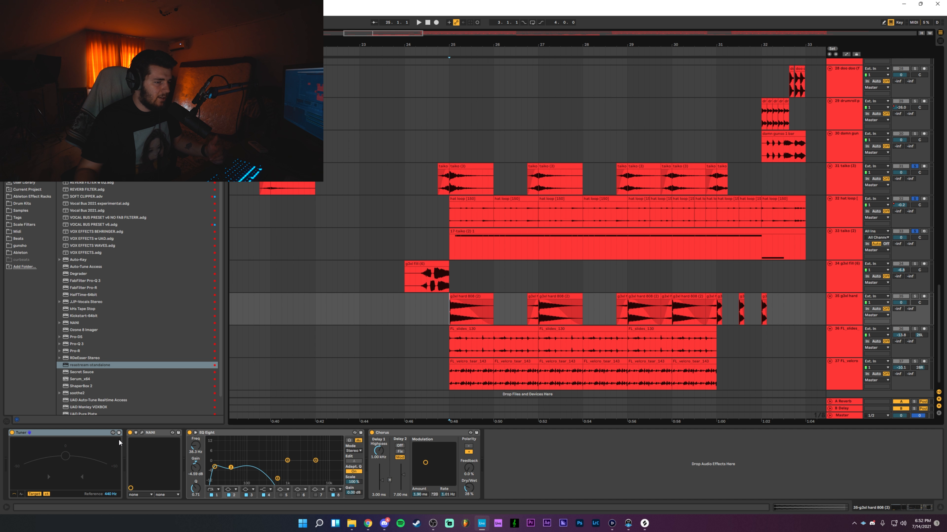
{"action": "left_click", "coordinate": [855, 318]}
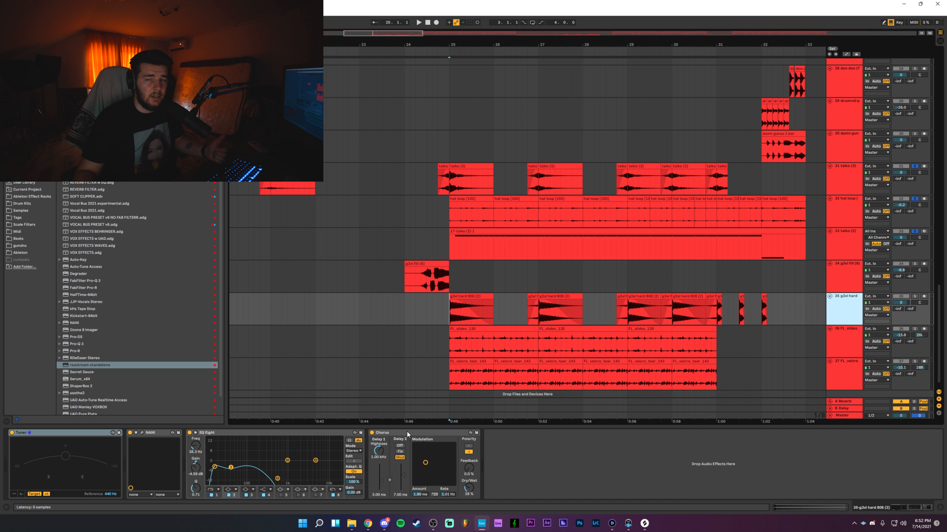
{"action": "left_click", "coordinate": [914, 297]}
{"action": "left_click", "coordinate": [915, 296]}
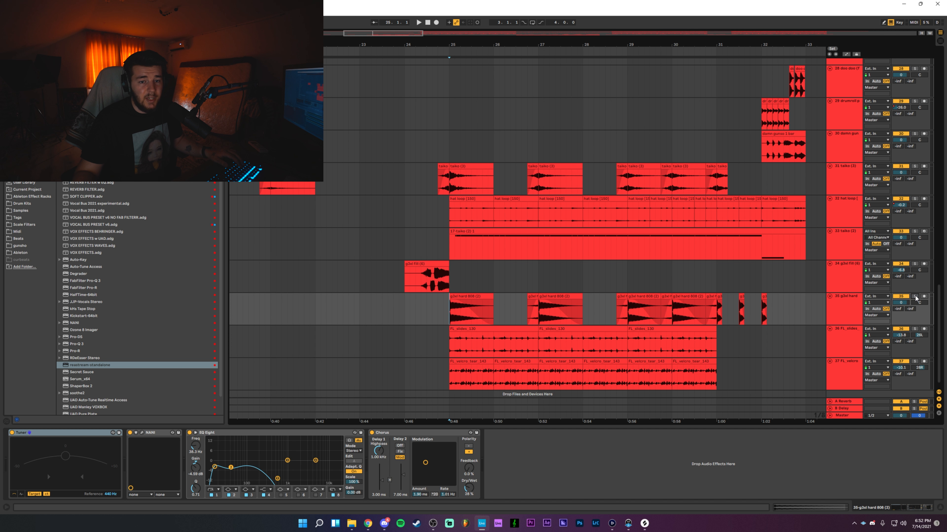
{"action": "left_click", "coordinate": [915, 297]}
{"action": "key", "text": "space"}
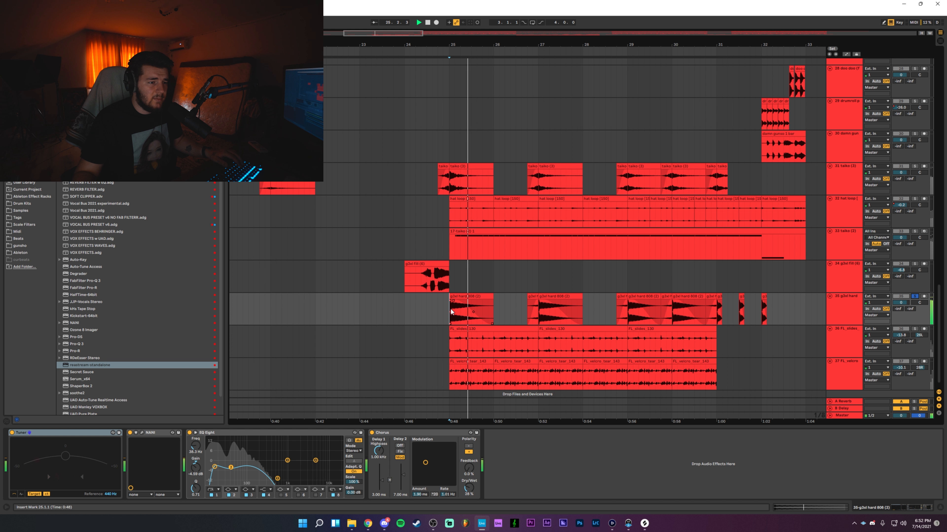
- Play the 808 together with tracks 31 to 33 from bar 25, and play the soloed fill on track 34 from bar 24
{"action": "left_click", "coordinate": [449, 280]}
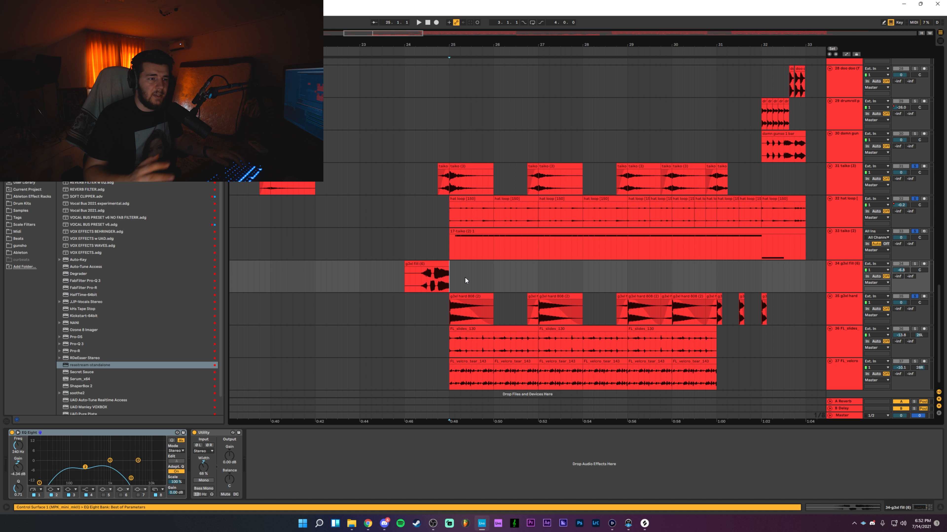
{"action": "key", "text": "space"}
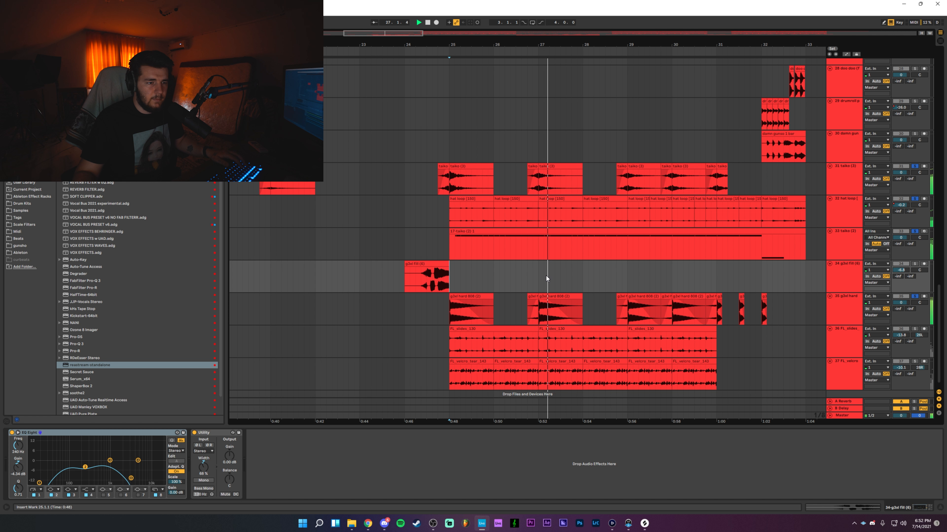
{"action": "key", "text": "space"}
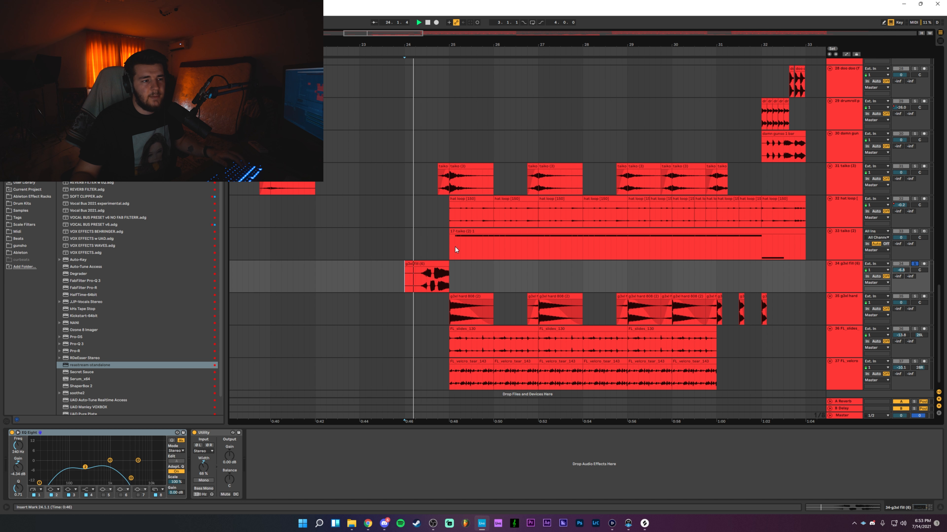
{"action": "key", "text": "space"}
- Solo the two percussion loops on tracks 36 and 37 and play them from bar 25
{"action": "scroll", "coordinate": [455, 250], "scroll_direction": "down", "scroll_amount": 1}
{"action": "left_click", "coordinate": [456, 331]}
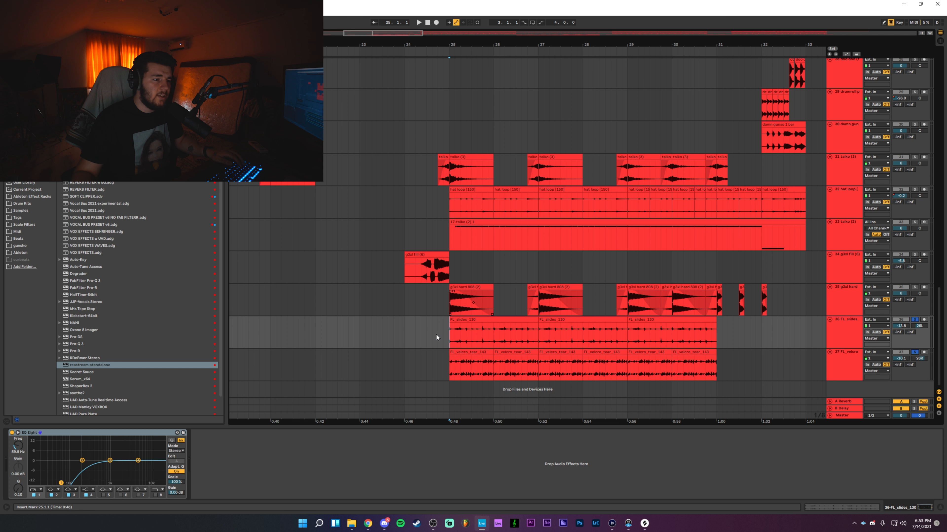
{"action": "key", "text": "space"}
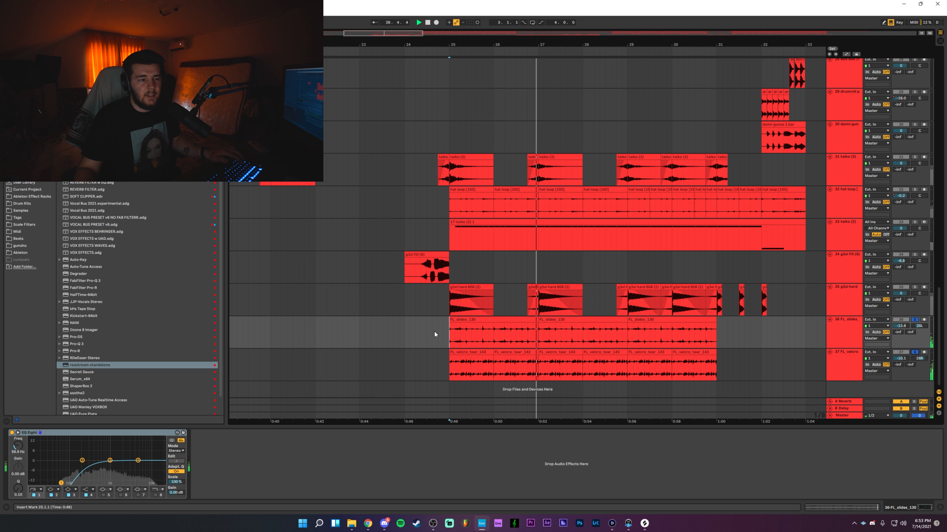
- Solo tracks 31 to 37 together with the fills on tracks 28 to 30 and play them from bar 24
{"action": "left_click", "coordinate": [847, 172]}
{"action": "left_click", "coordinate": [855, 351], "text": "shift"}
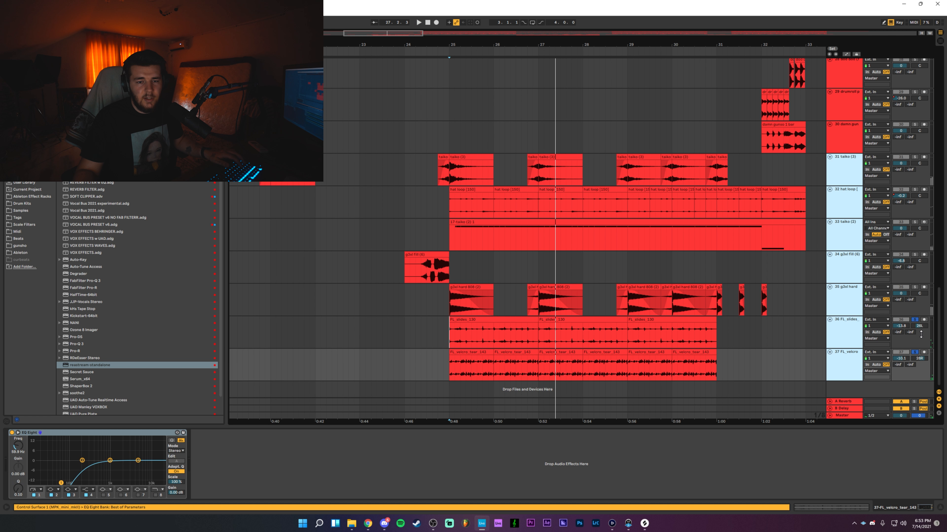
{"action": "left_click", "coordinate": [916, 352]}
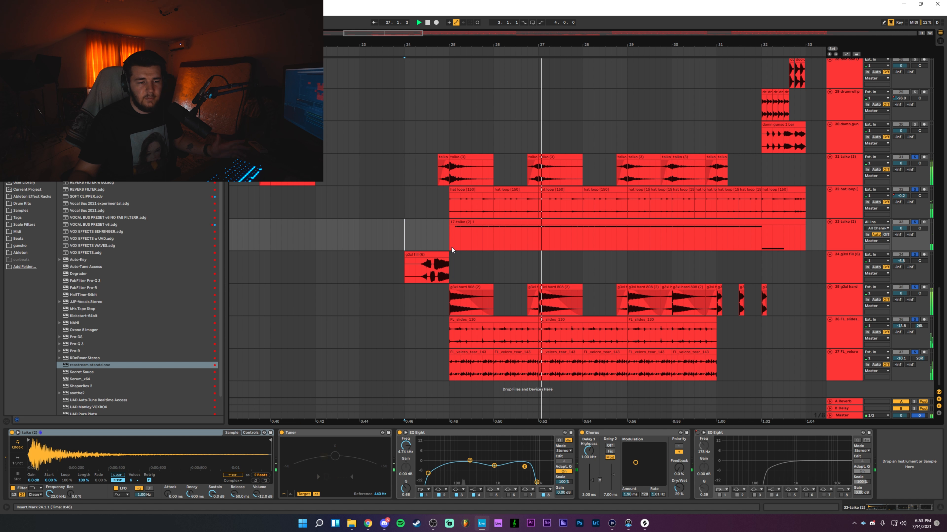
{"action": "left_click_drag", "start_coordinate": [602, 262], "coordinate": [504, 288]}
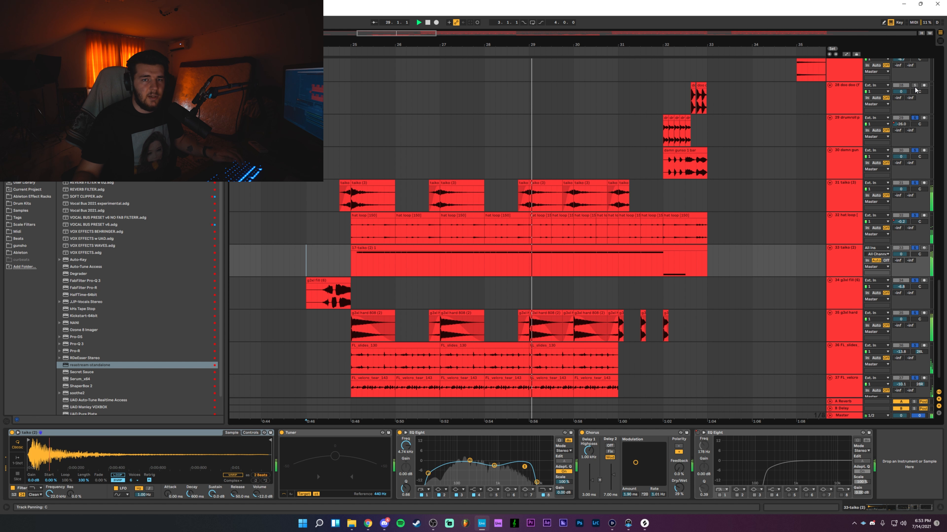
{"action": "left_click_drag", "start_coordinate": [678, 161], "coordinate": [552, 156]}
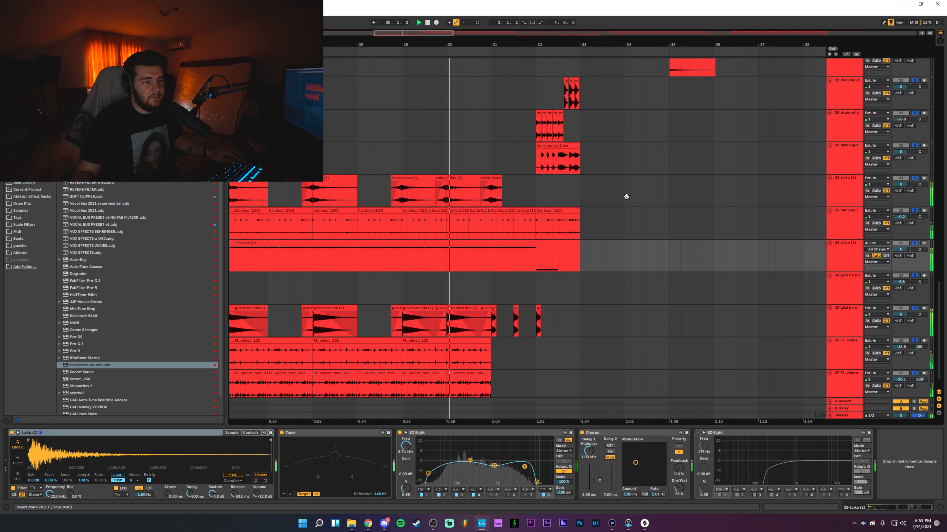
{"action": "left_click_drag", "start_coordinate": [626, 197], "coordinate": [632, 178]}
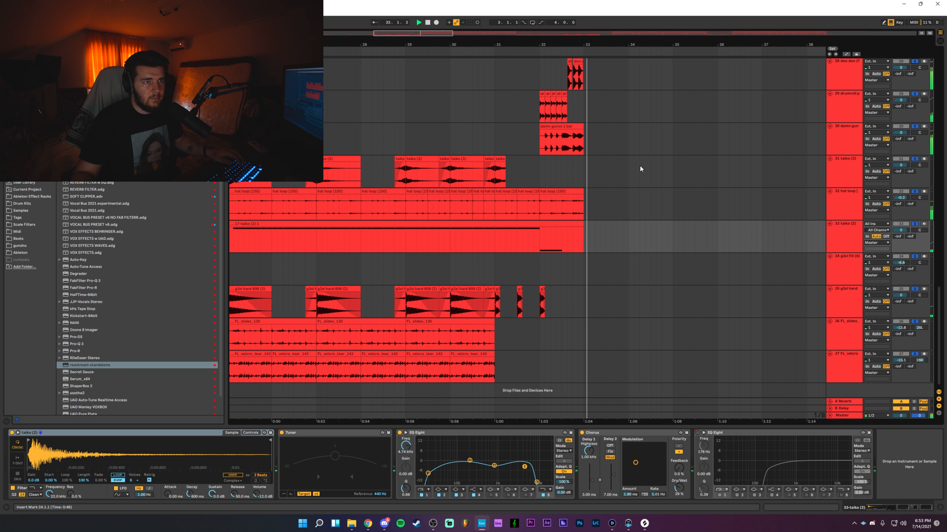
{"action": "key", "text": "space"}
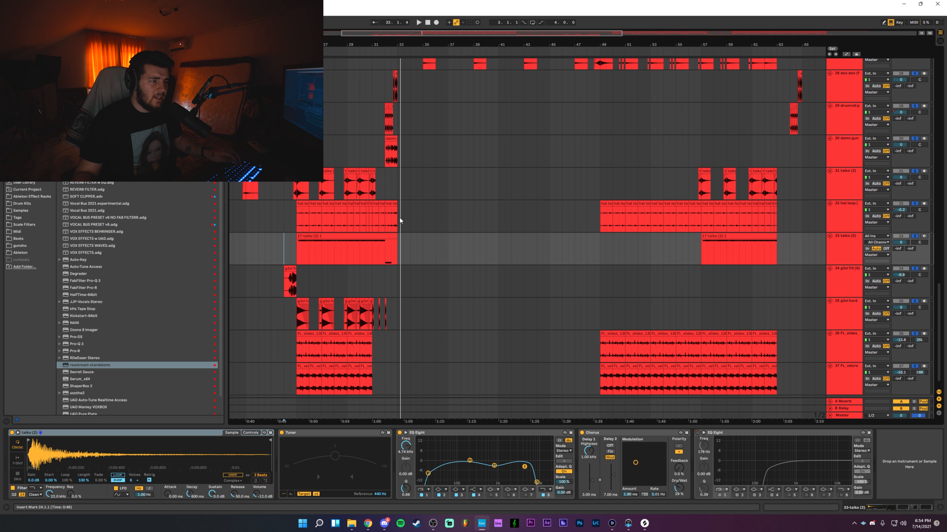
- Play the soloed tracks 28 to 37 in the second section, from bar 56 to bar 65
{"action": "left_click_drag", "start_coordinate": [399, 219], "coordinate": [291, 227]}
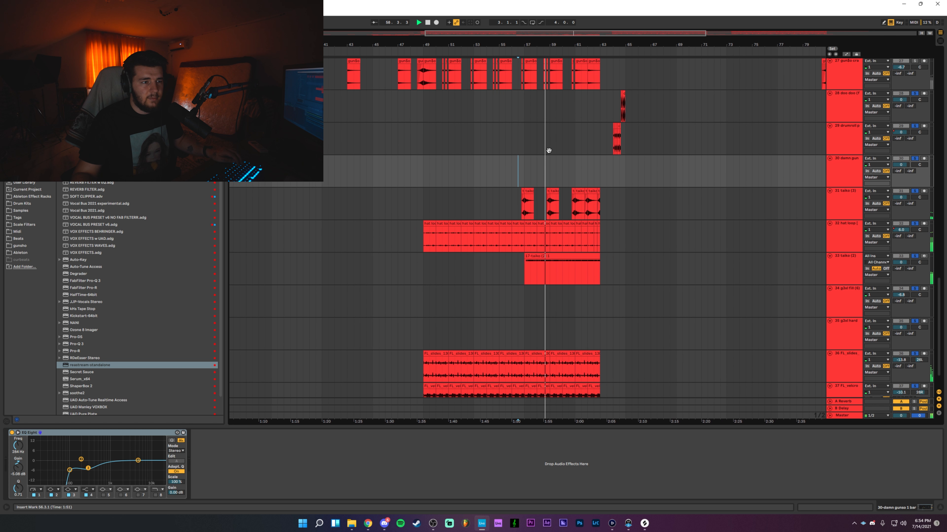
{"action": "left_click_drag", "start_coordinate": [549, 150], "coordinate": [511, 158]}
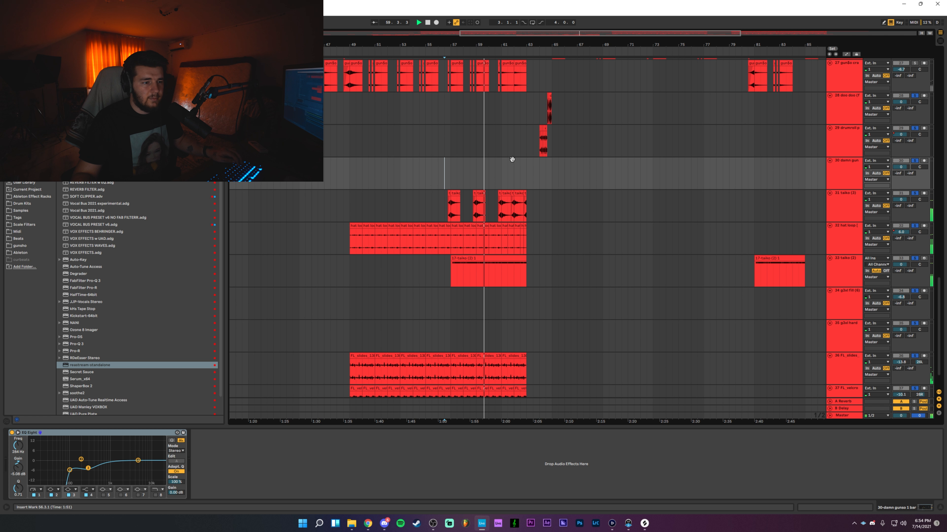
{"action": "left_click_drag", "start_coordinate": [549, 196], "coordinate": [557, 223]}
{"action": "scroll", "coordinate": [537, 195], "scroll_direction": "up", "scroll_amount": 10}
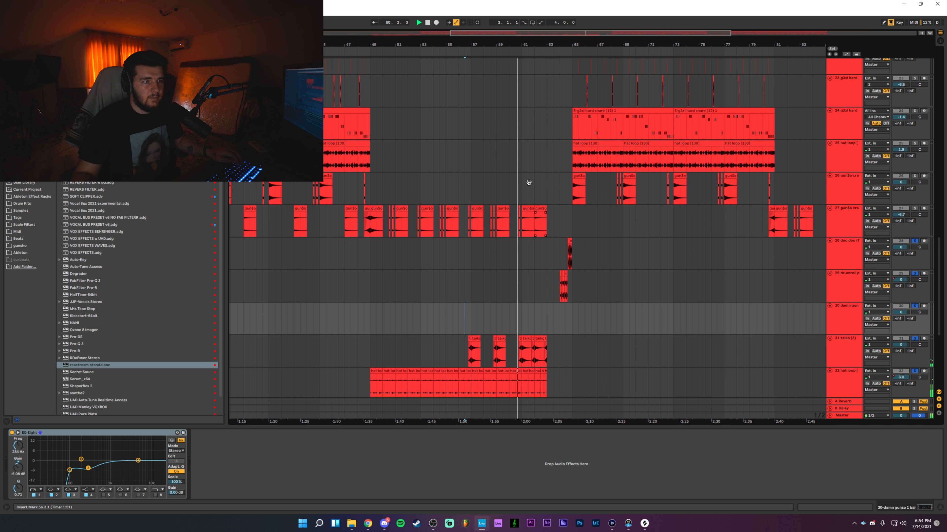
{"action": "left_click_drag", "start_coordinate": [693, 135], "coordinate": [600, 43]}
{"action": "left_click_drag", "start_coordinate": [613, 208], "coordinate": [613, 122]}
{"action": "scroll", "coordinate": [613, 122], "scroll_direction": "down", "scroll_amount": 12}
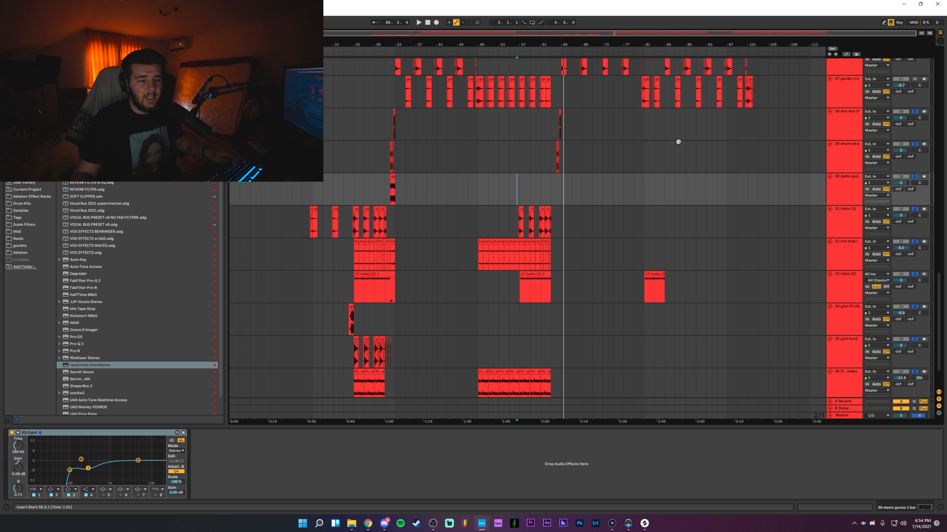
- Show the device chain of the Master track
{"action": "left_click_drag", "start_coordinate": [674, 235], "coordinate": [660, 90]}
{"action": "left_click_drag", "start_coordinate": [660, 88], "coordinate": [675, 246]}
{"action": "left_click", "coordinate": [768, 312]}
{"action": "left_click", "coordinate": [840, 416]}
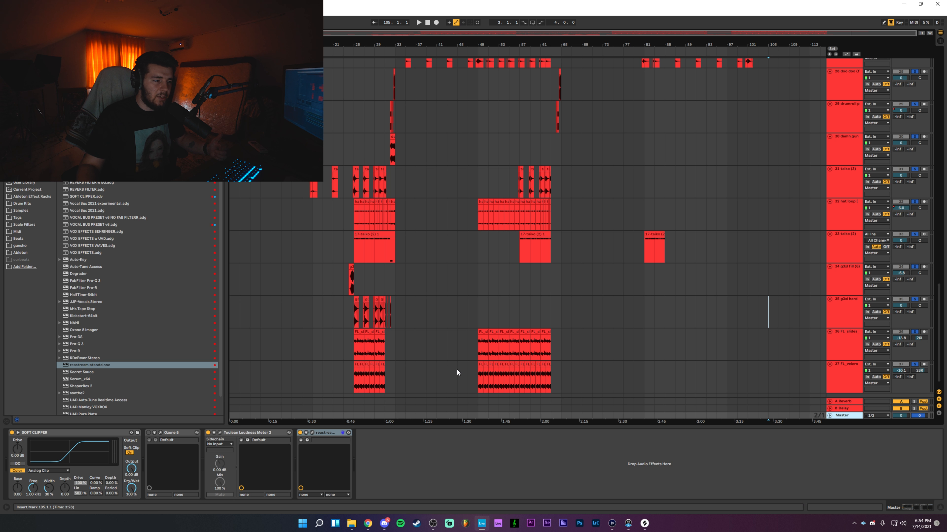
- Play the full beat from bar 29 with all solos off, folding and unfolding the Serums group
{"action": "scroll", "coordinate": [742, 324], "scroll_direction": "up", "scroll_amount": 3}
{"action": "scroll", "coordinate": [392, 197], "scroll_direction": "up", "scroll_amount": 5}
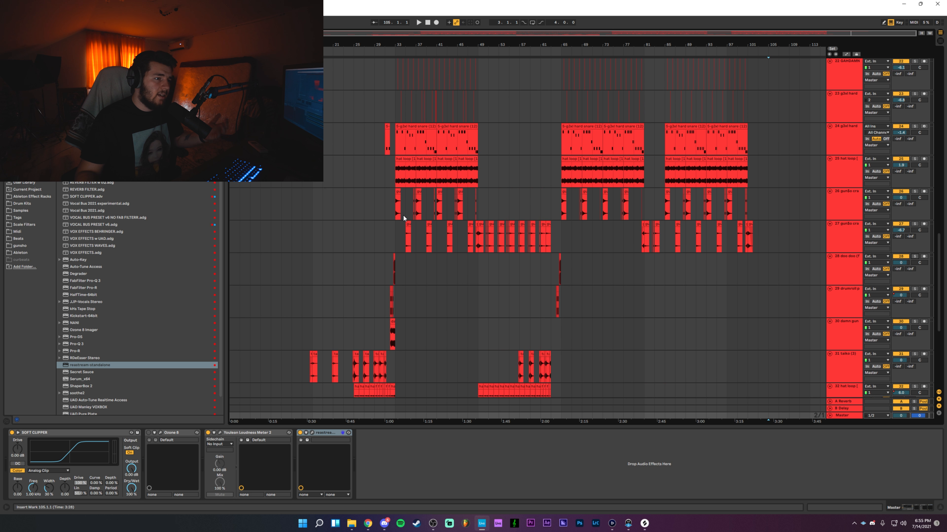
{"action": "scroll", "coordinate": [402, 214], "scroll_direction": "up", "scroll_amount": 10}
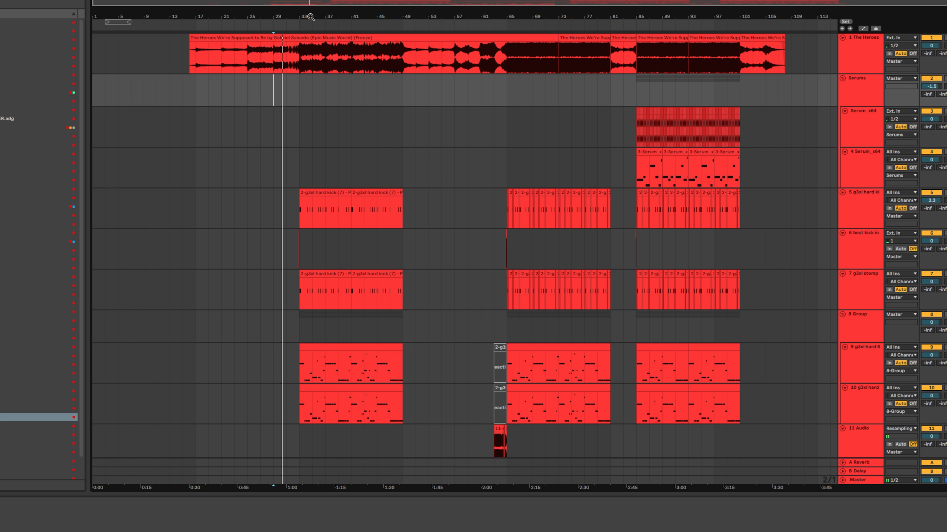
{"action": "left_click", "coordinate": [842, 77]}
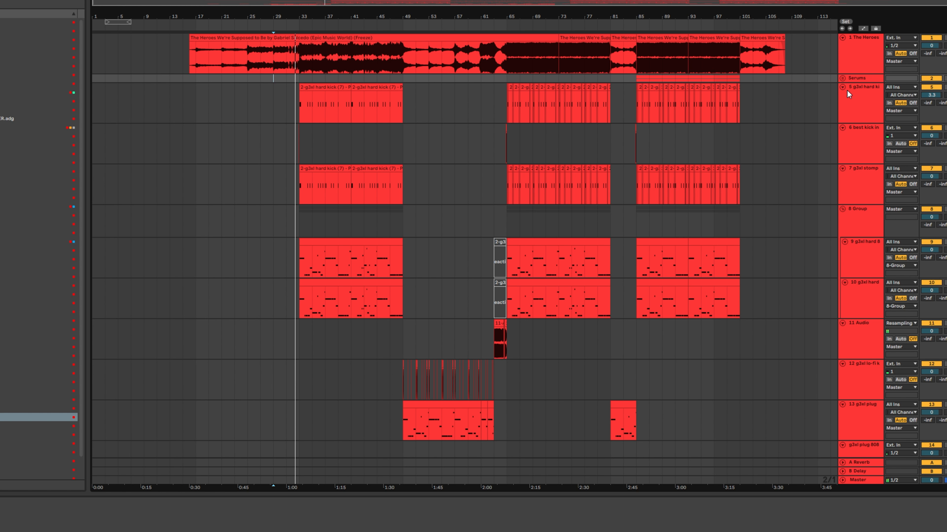
{"action": "left_click", "coordinate": [843, 78]}
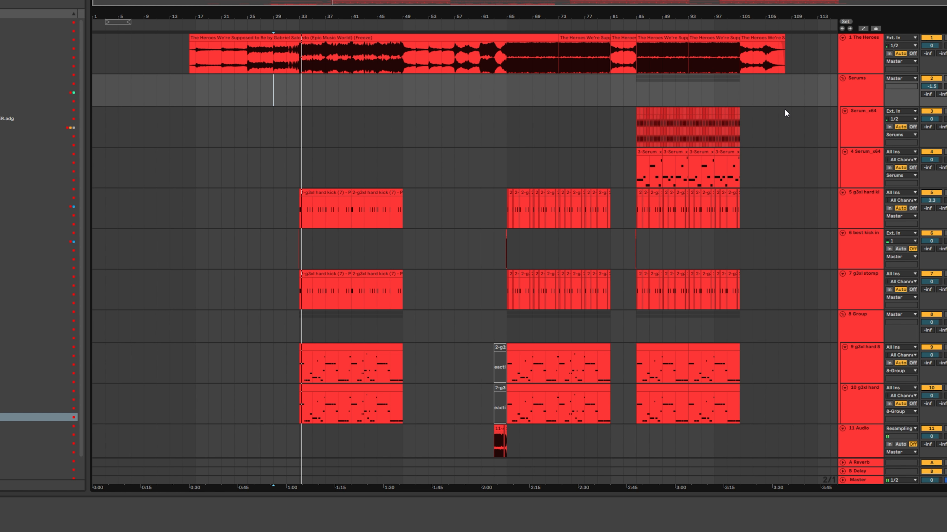